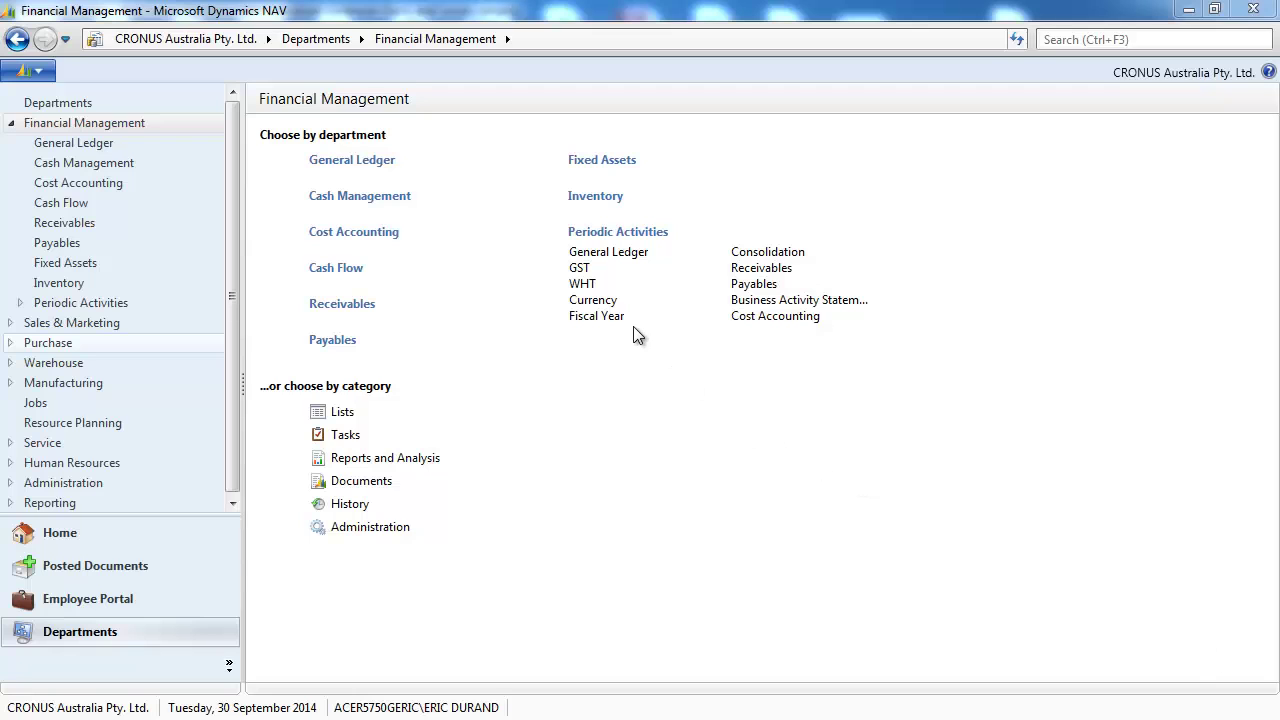
- Open the Currencies list from Financial Management's Currency periodic activities
click(606, 301)
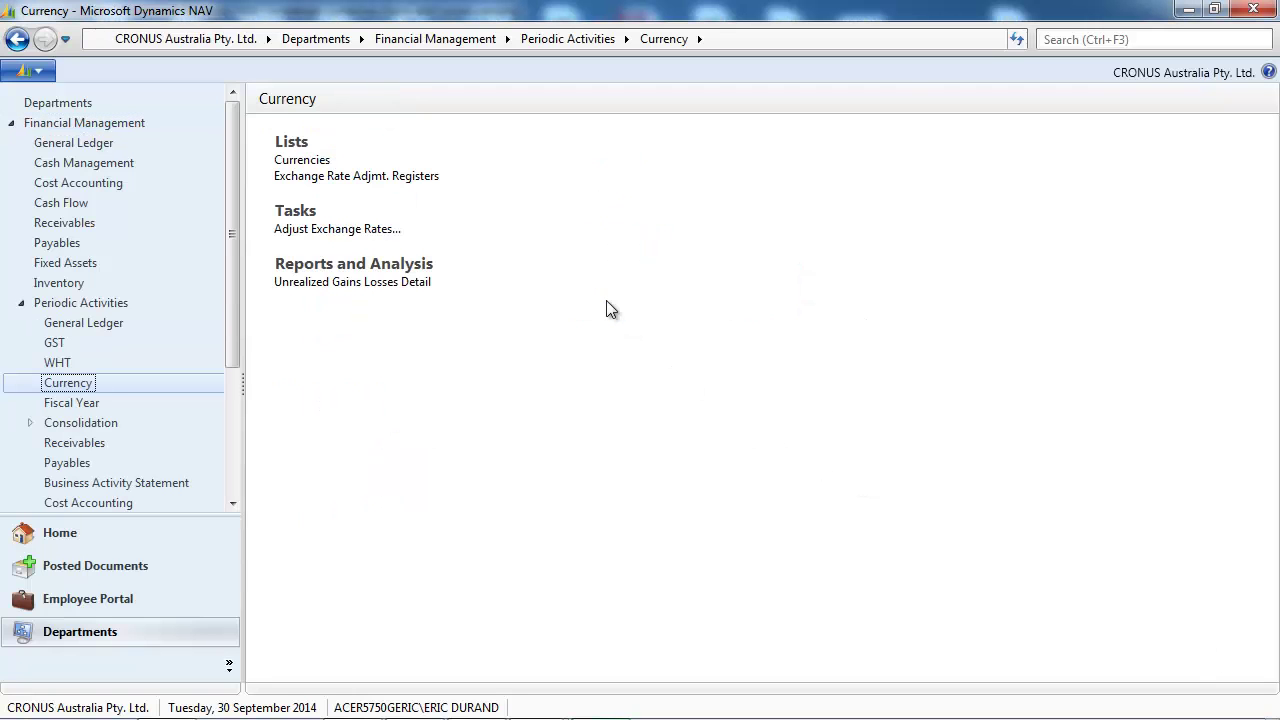
click(322, 163)
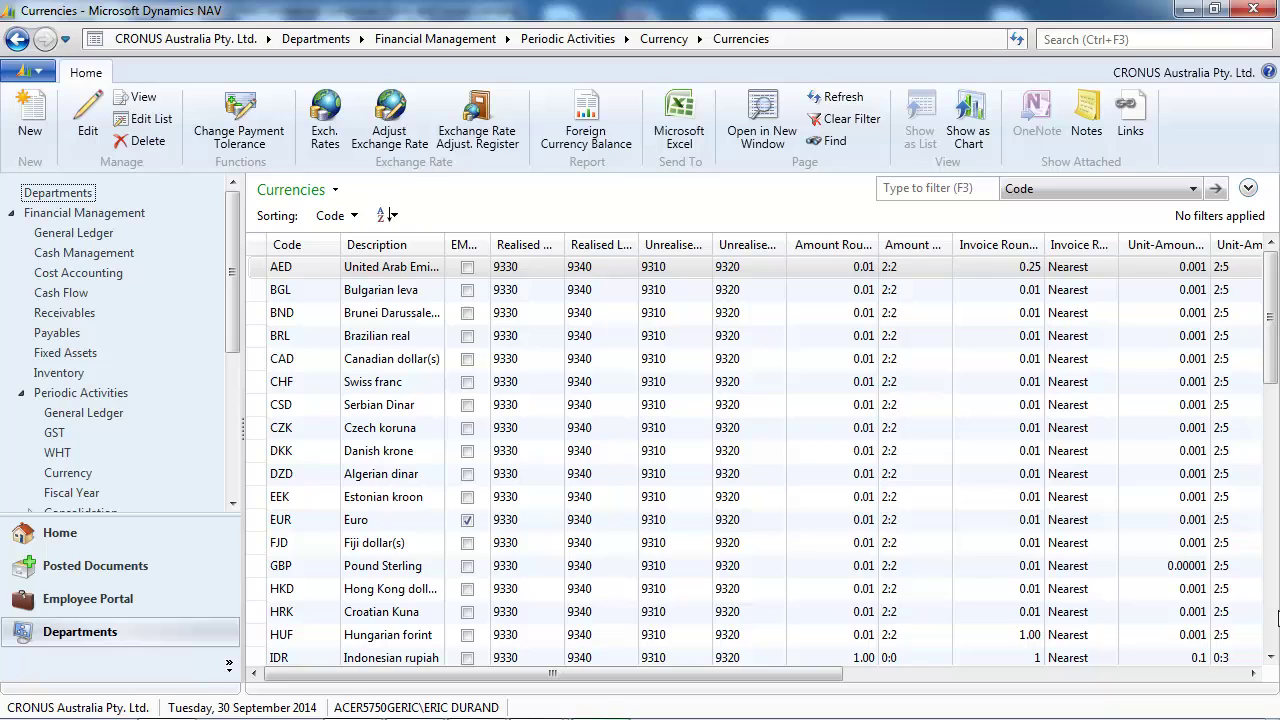
- Add a USD exchange rate dated 30/06/2014 with relational exchange amount 110
click(1276, 626)
click(1276, 627)
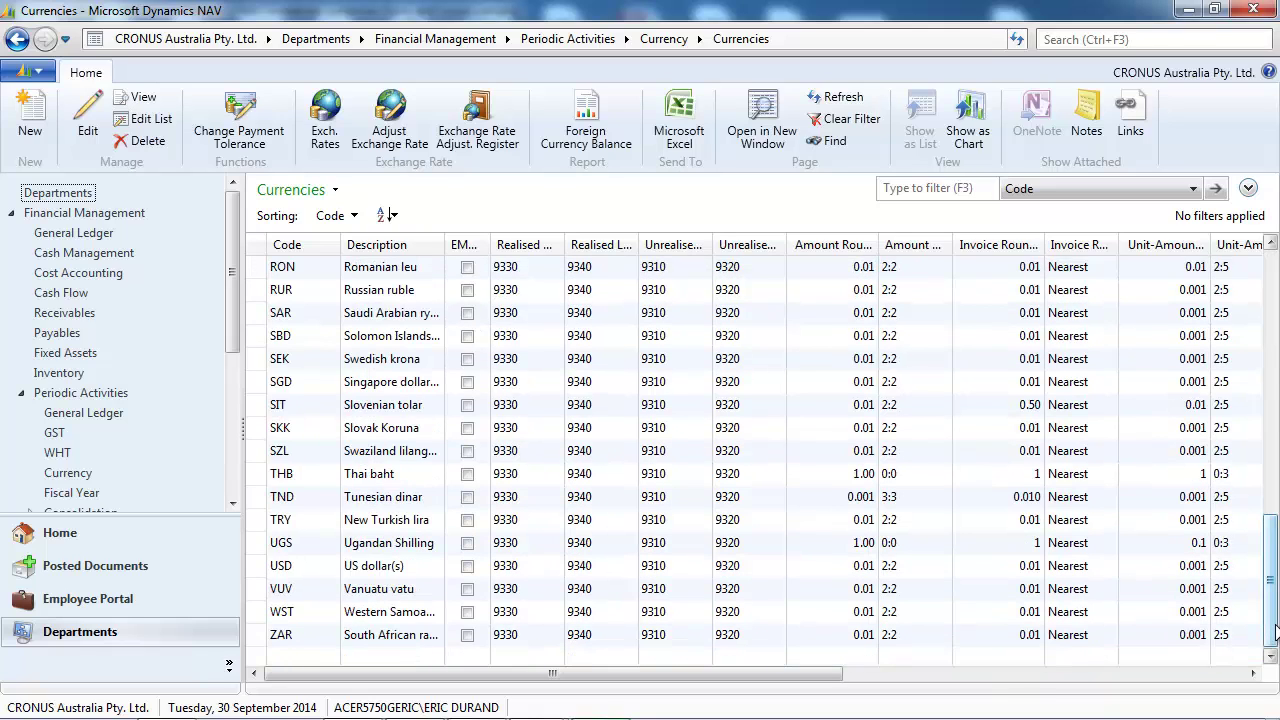
click(413, 571)
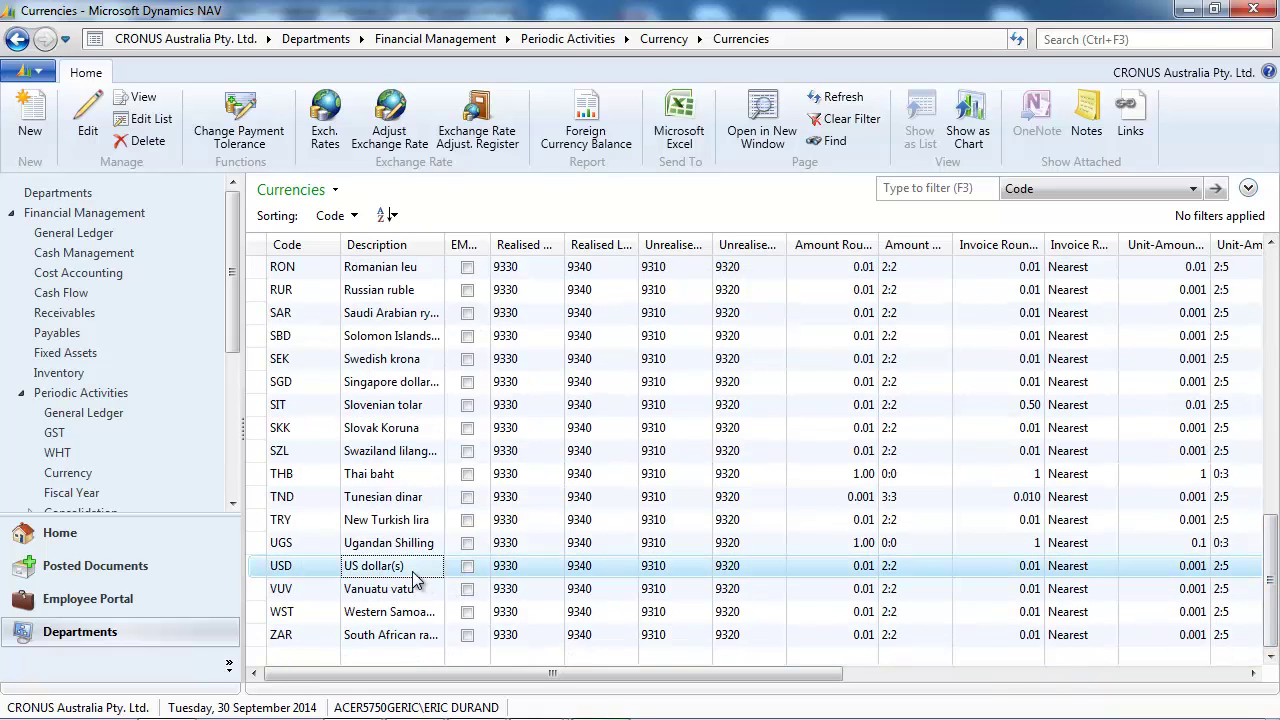
click(324, 134)
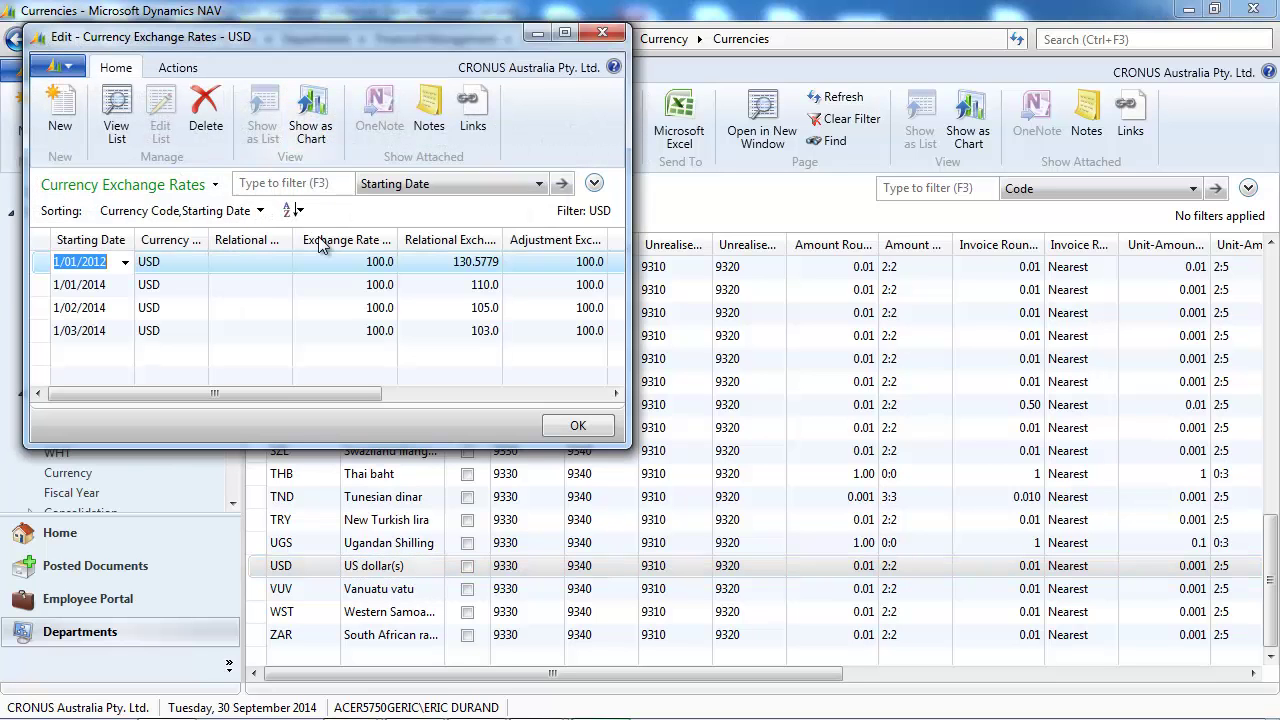
click(95, 352)
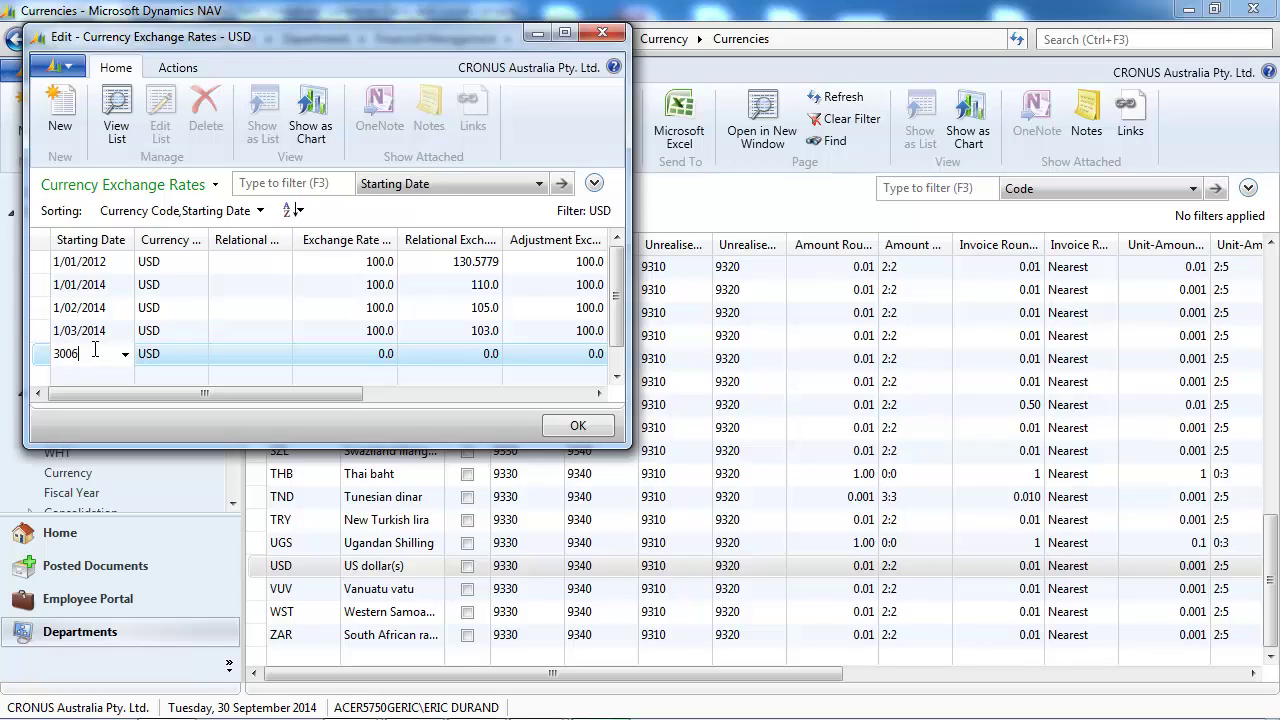
text(30/06/2014)
key(Tab)
key(Tab)
key(Tab)
key(Tab)
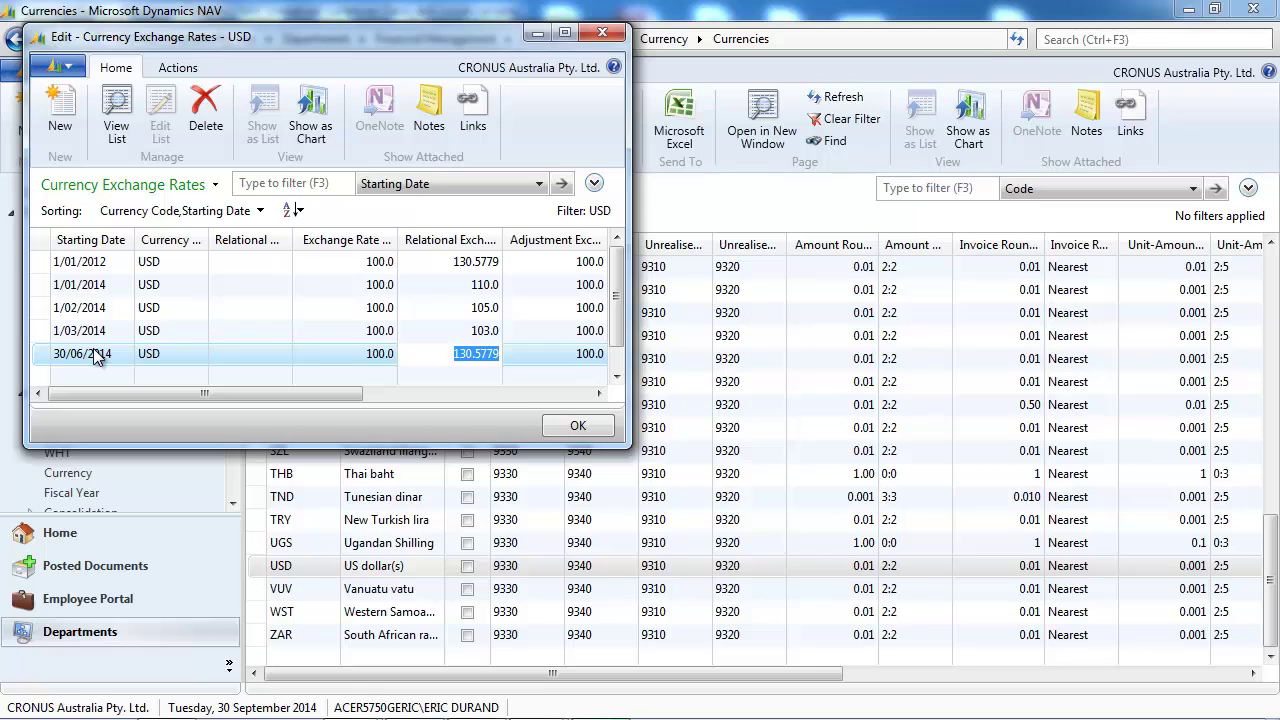
text(110)
key(Tab)
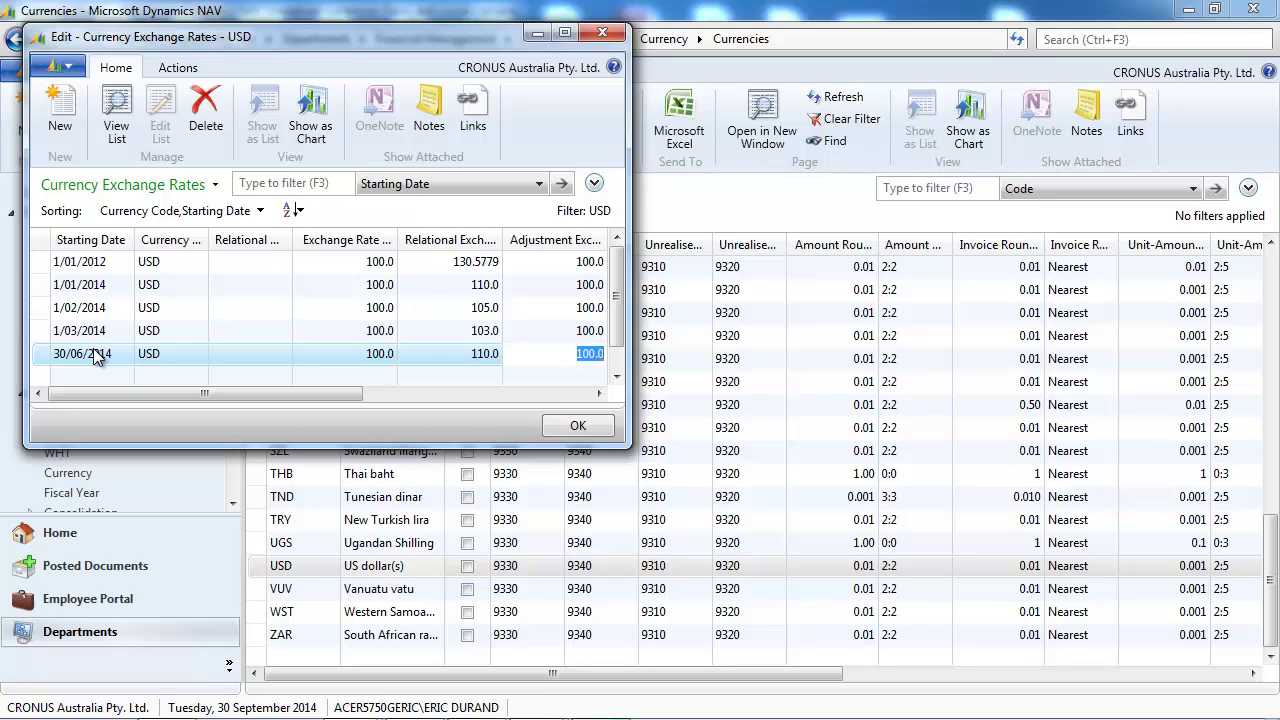
key(Tab)
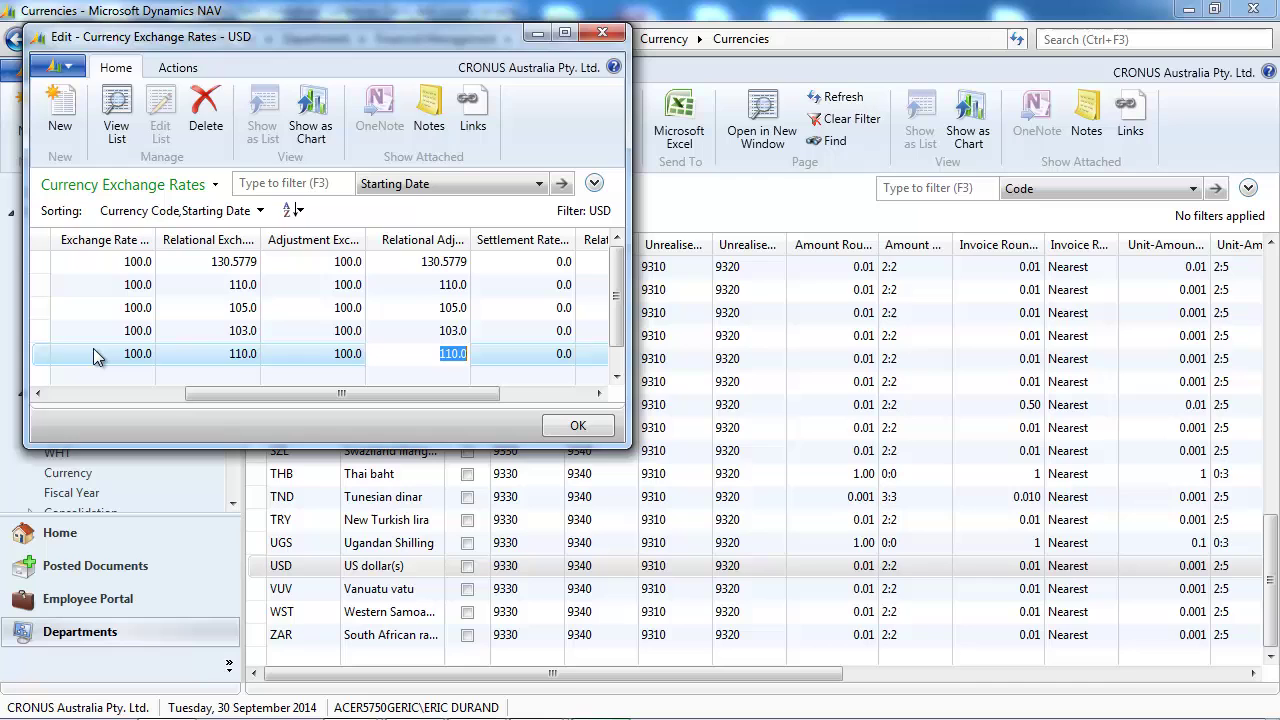
click(603, 33)
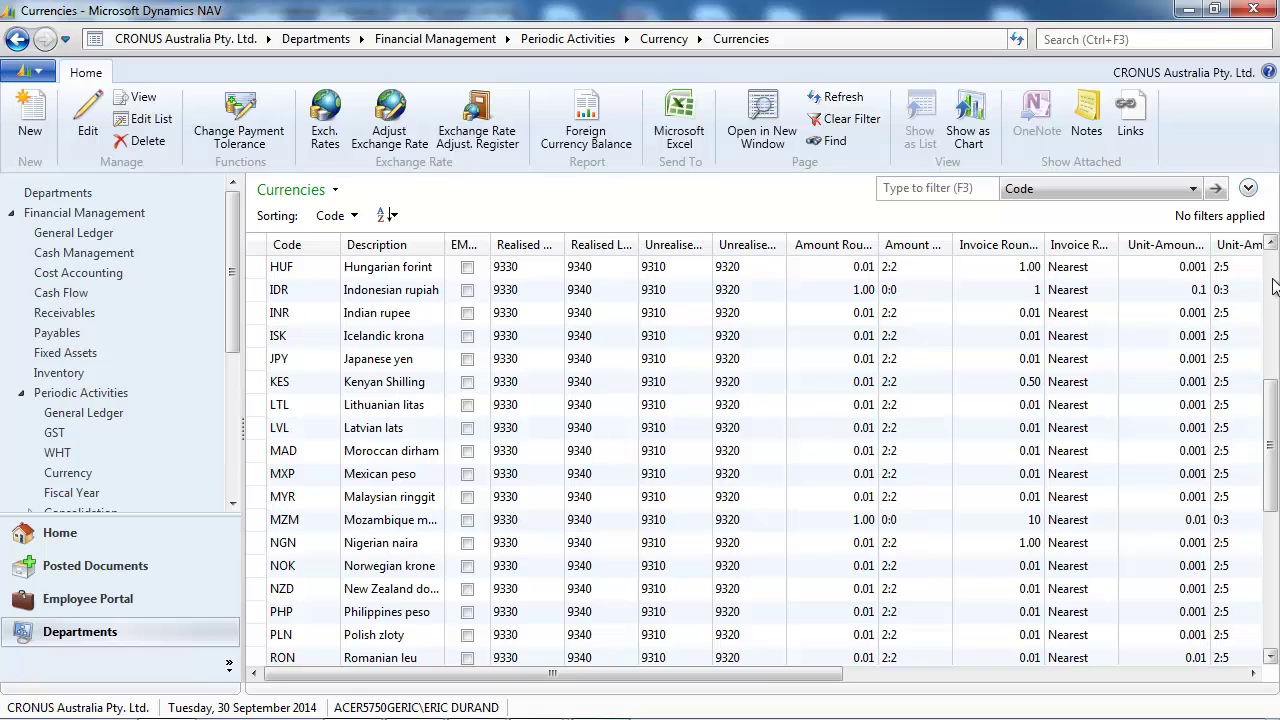
- Add a EUR exchange rate dated 30/06/2014 with relational exchange amount 1.3
click(1273, 287)
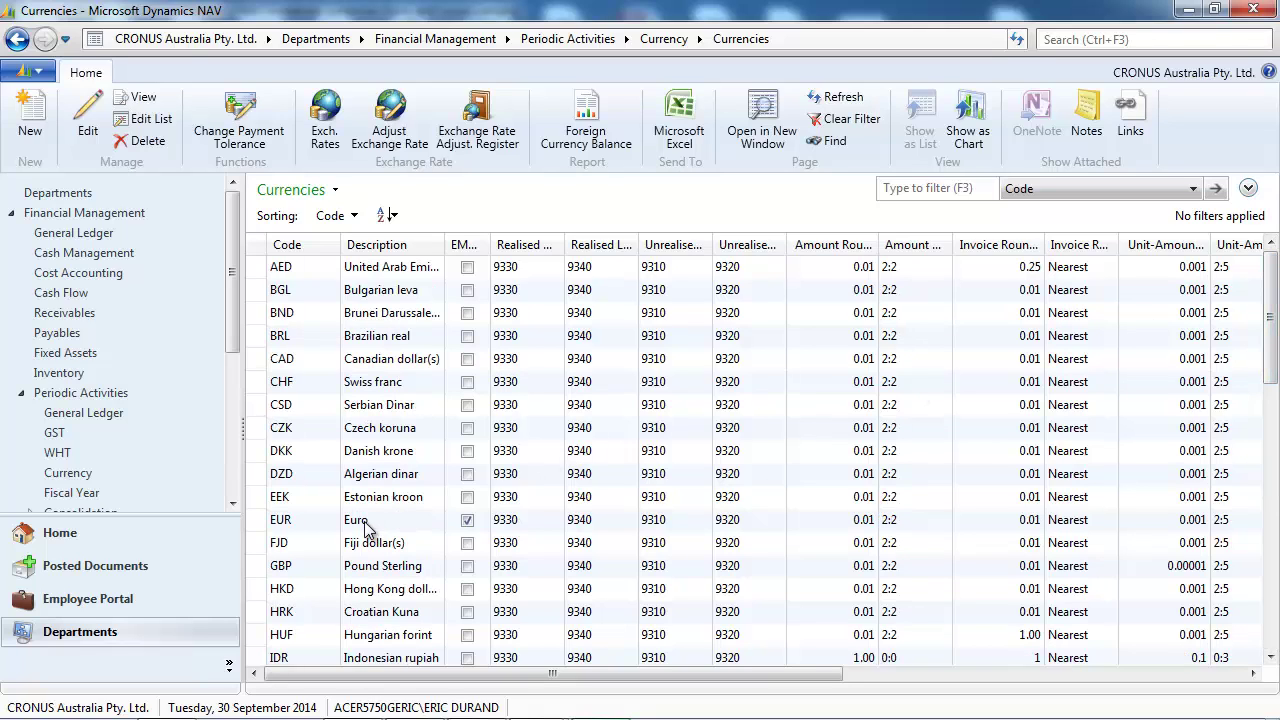
click(365, 525)
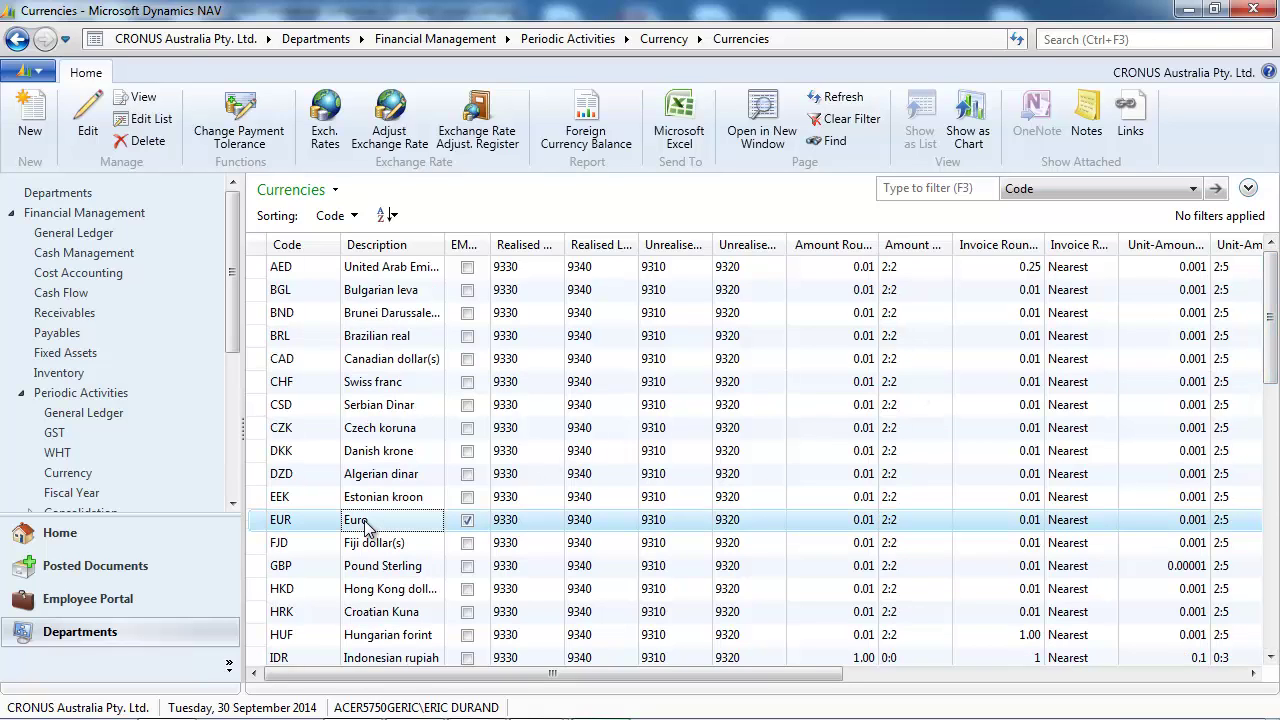
click(323, 138)
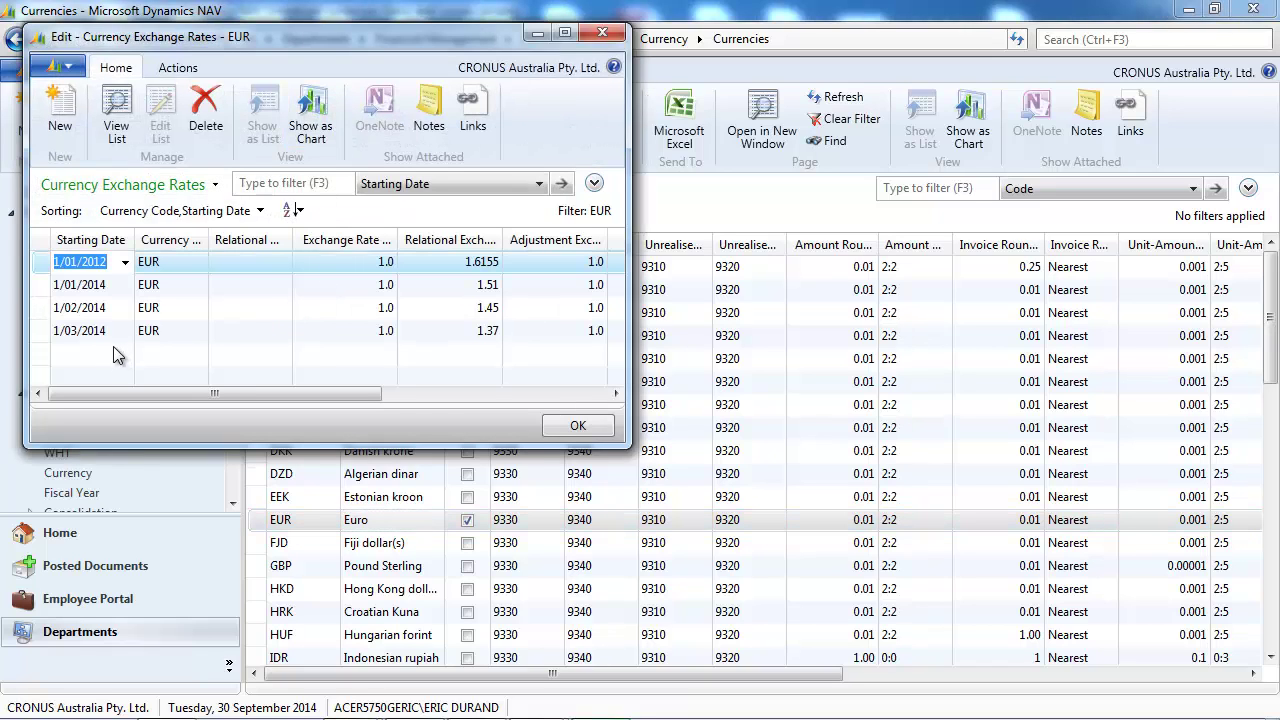
click(113, 352)
text(30/06)
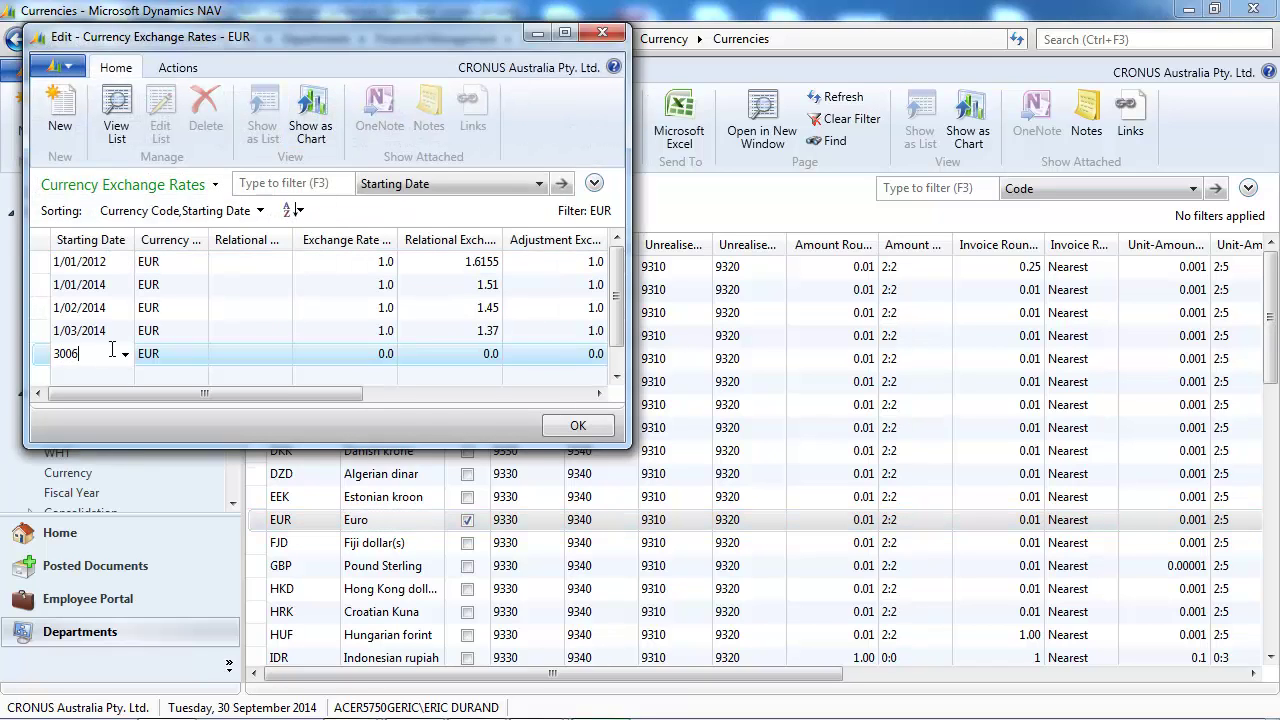
key(Tab)
key(Tab)
key(Tab)
key(Tab)
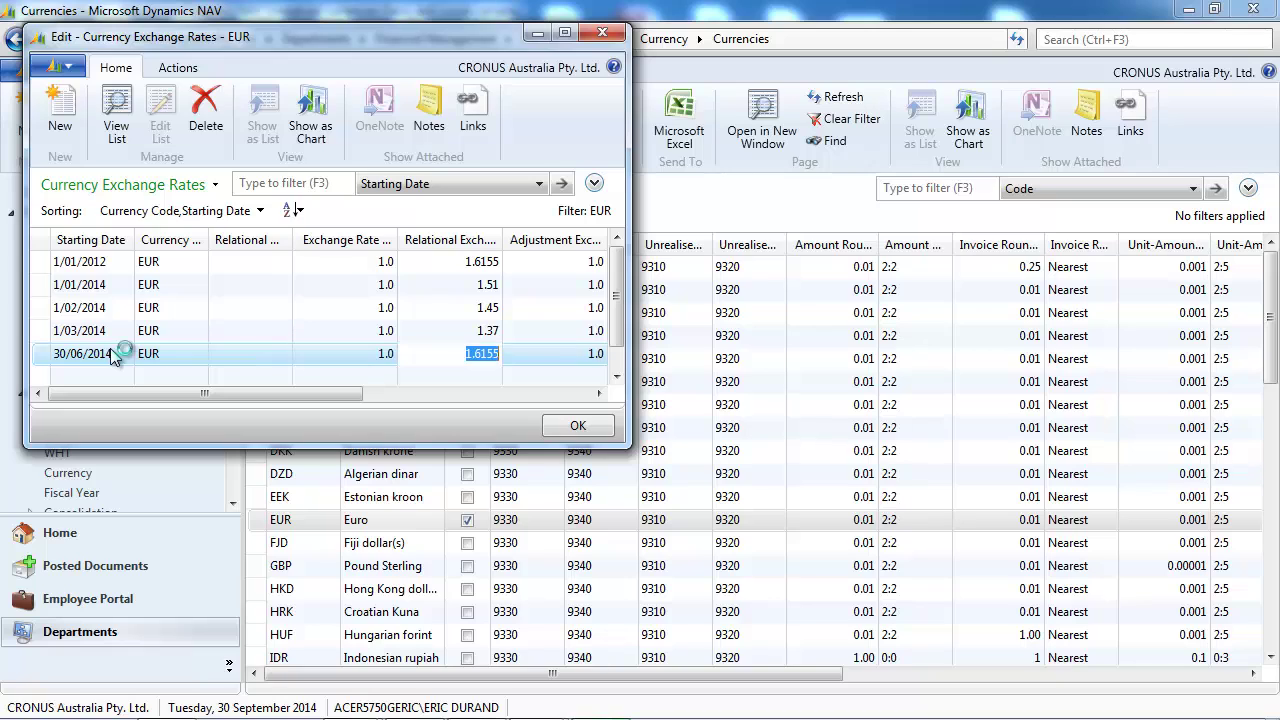
text(1.3)
key(Tab)
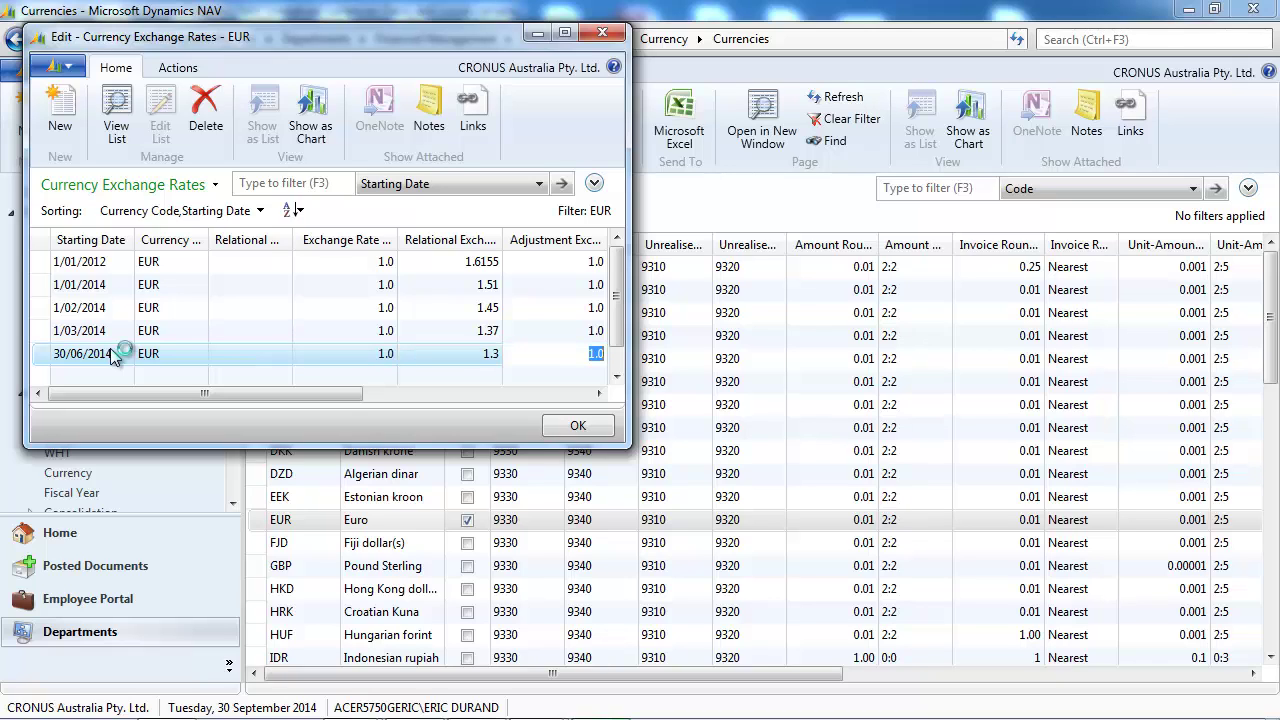
key(Tab)
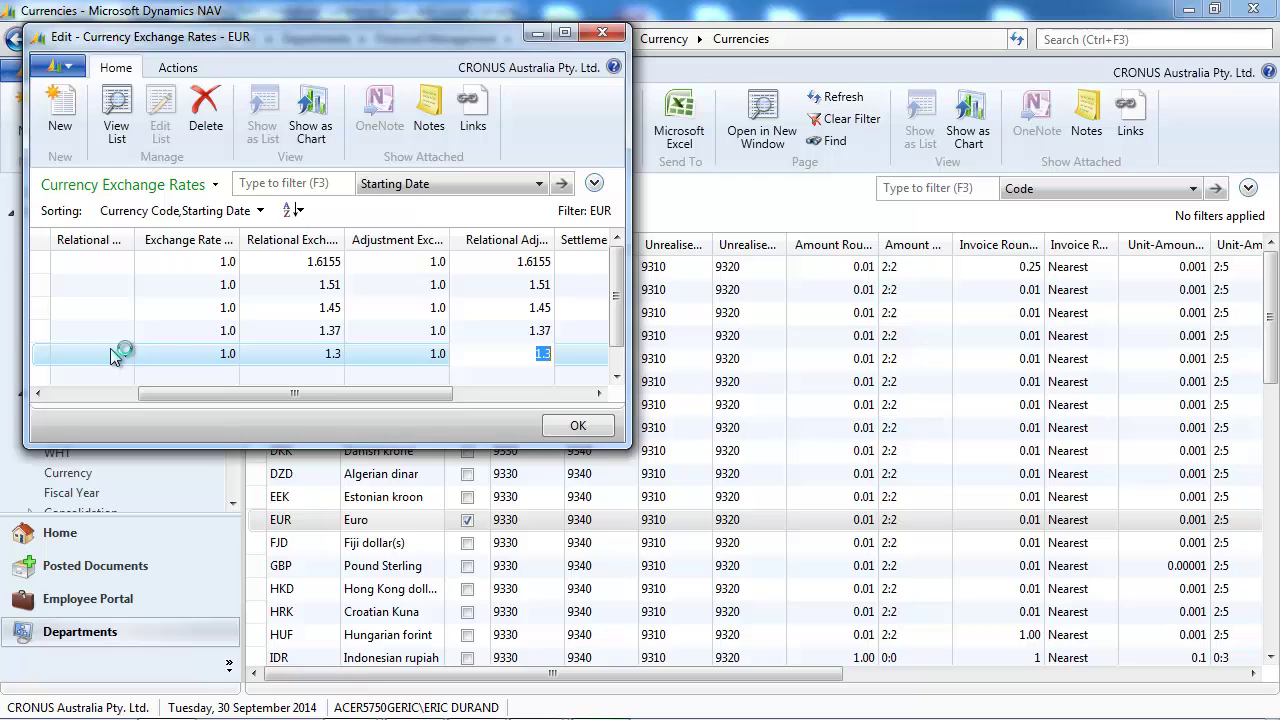
key(Up)
key(Escape)
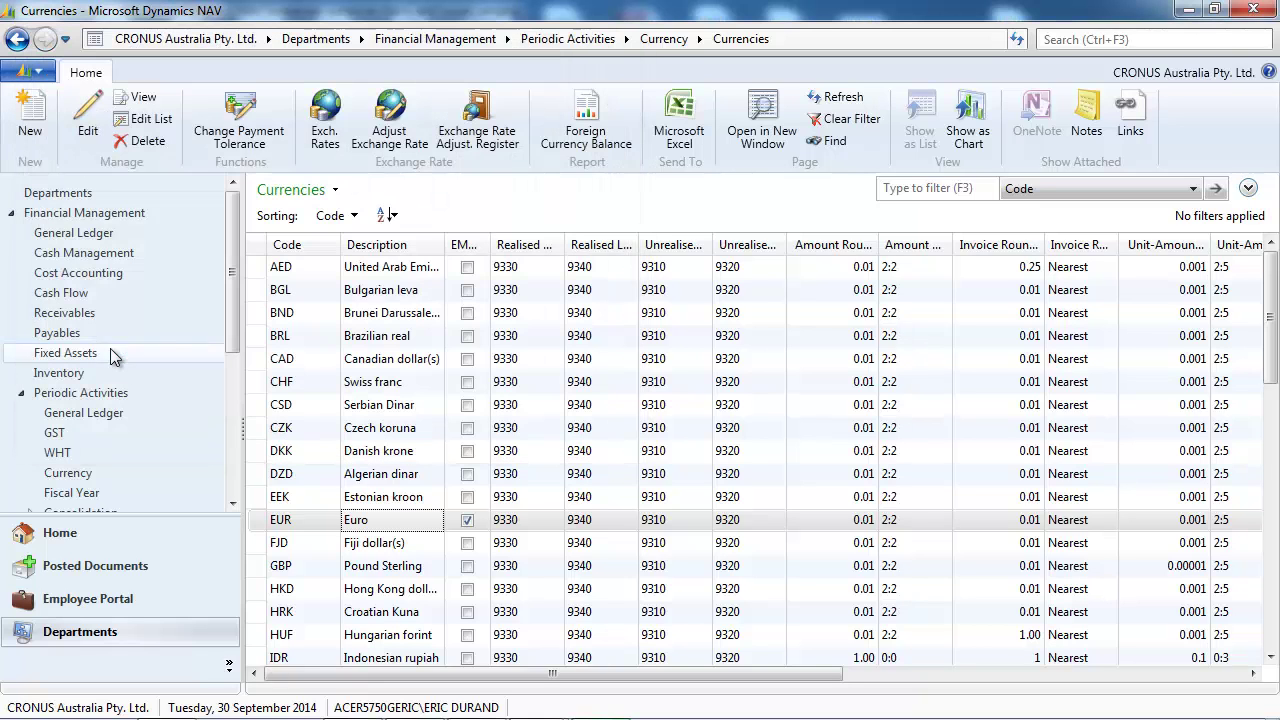
- Run Adjust Exchange Rates for 1/01/2000–30/06/2014 as document CURR201406
click(665, 39)
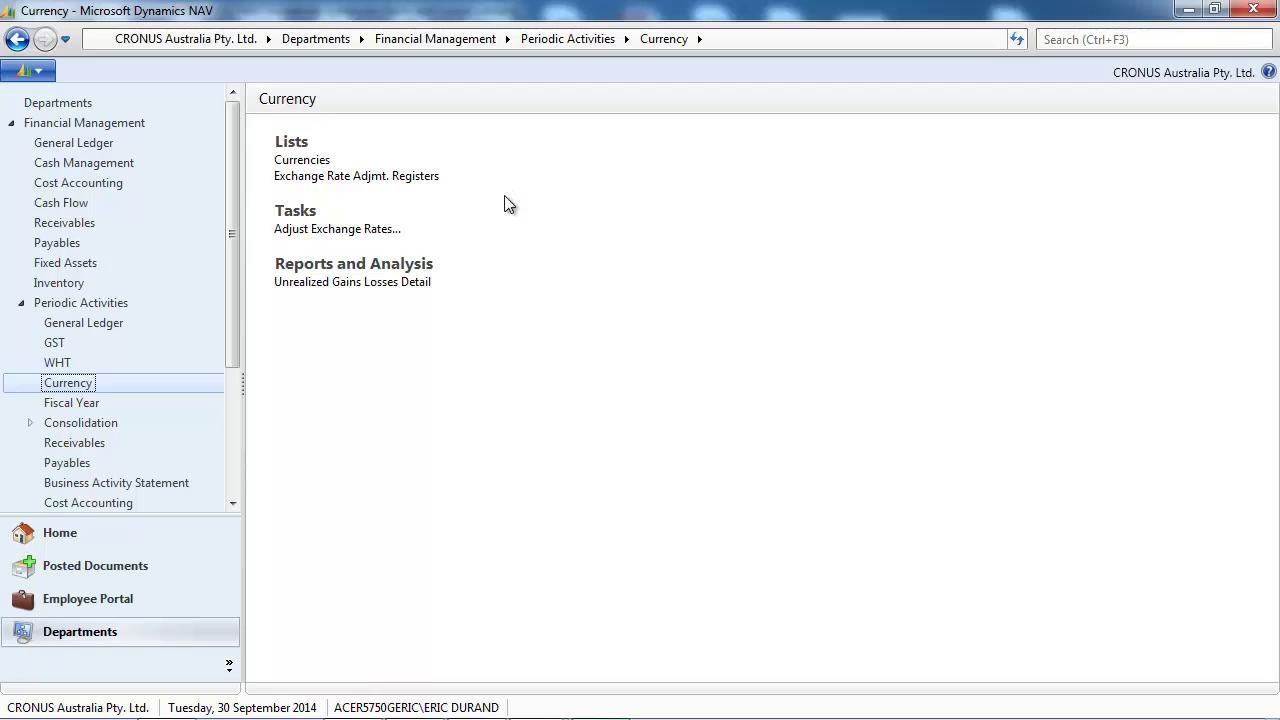
click(375, 230)
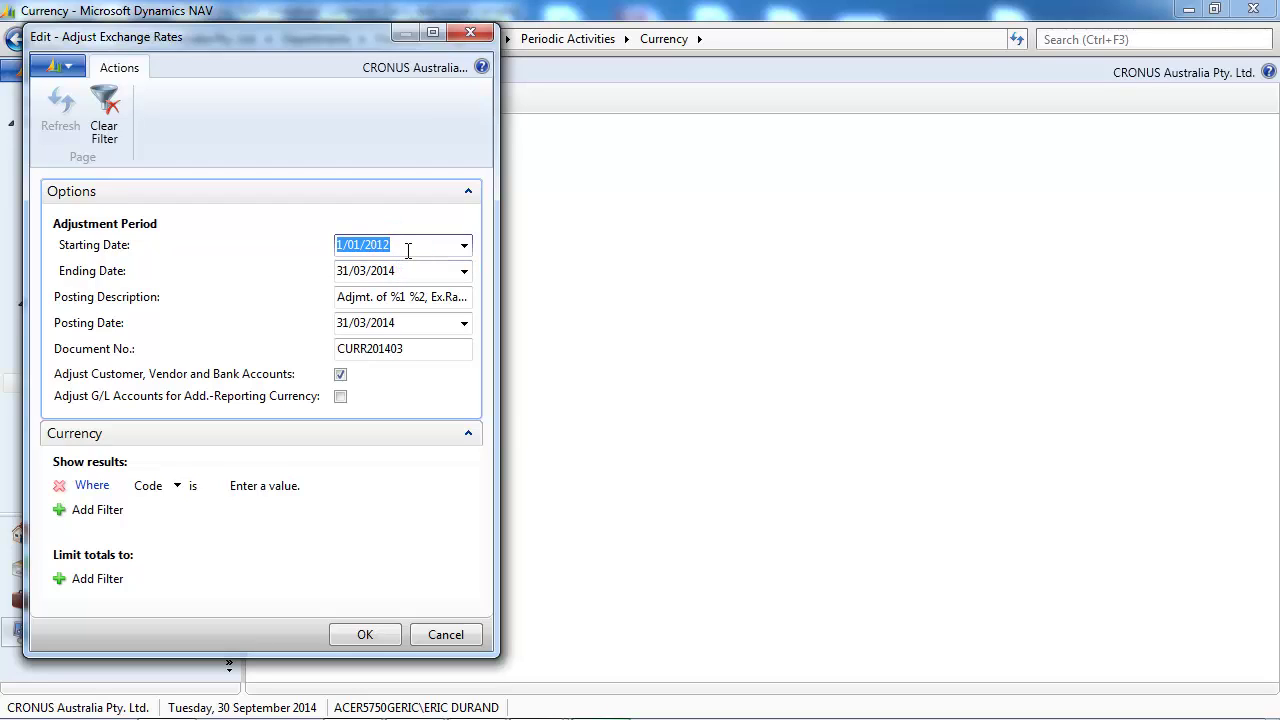
text(010100)
key(Tab)
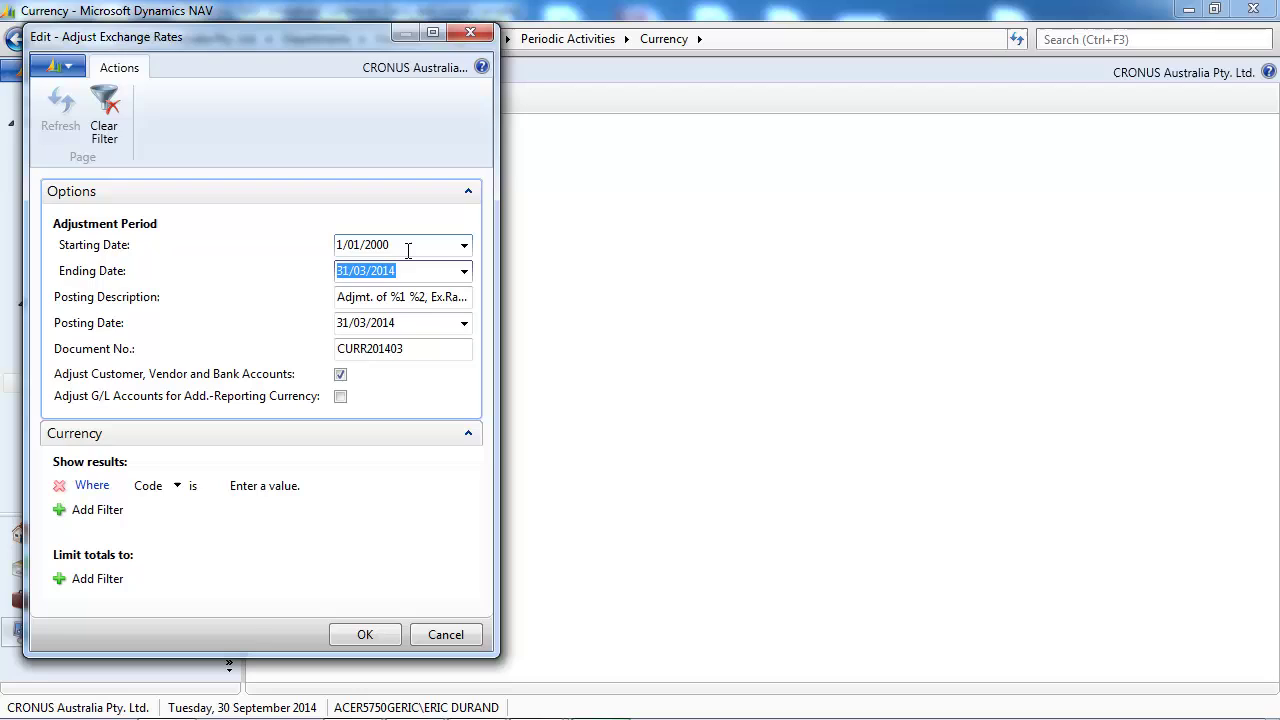
text(3006)
key(Tab)
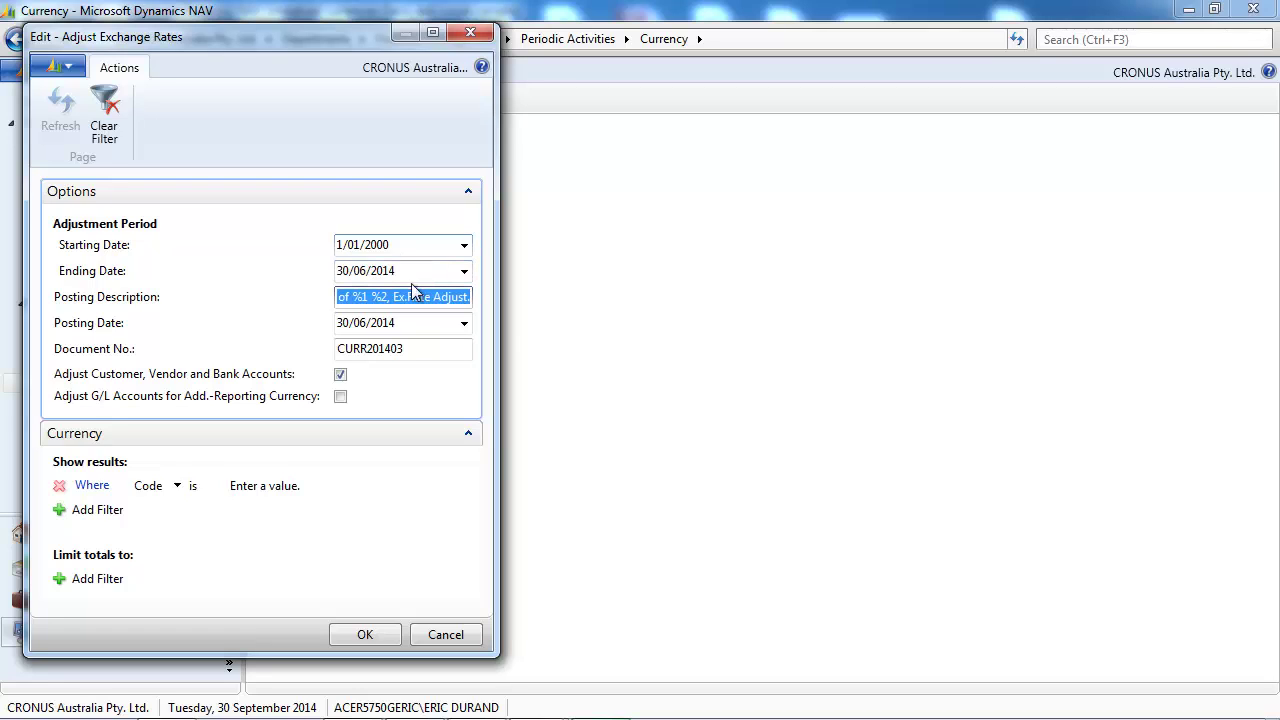
click(410, 348)
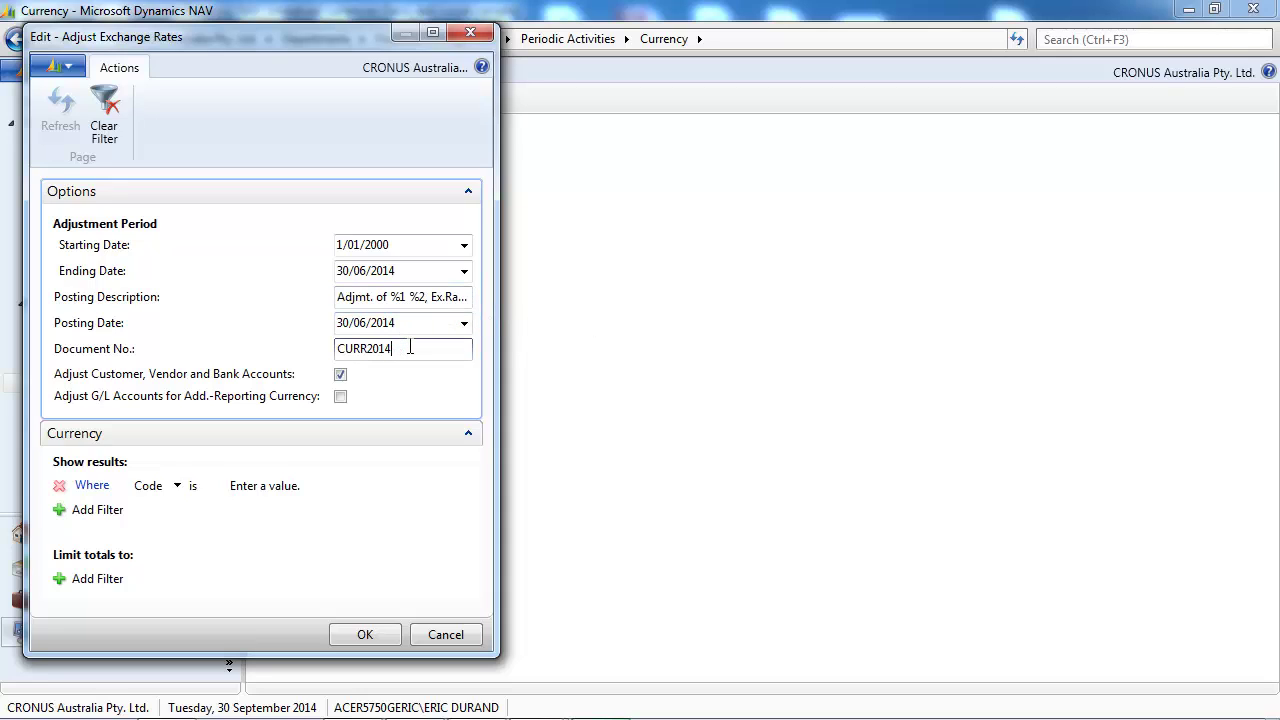
key(Tab)
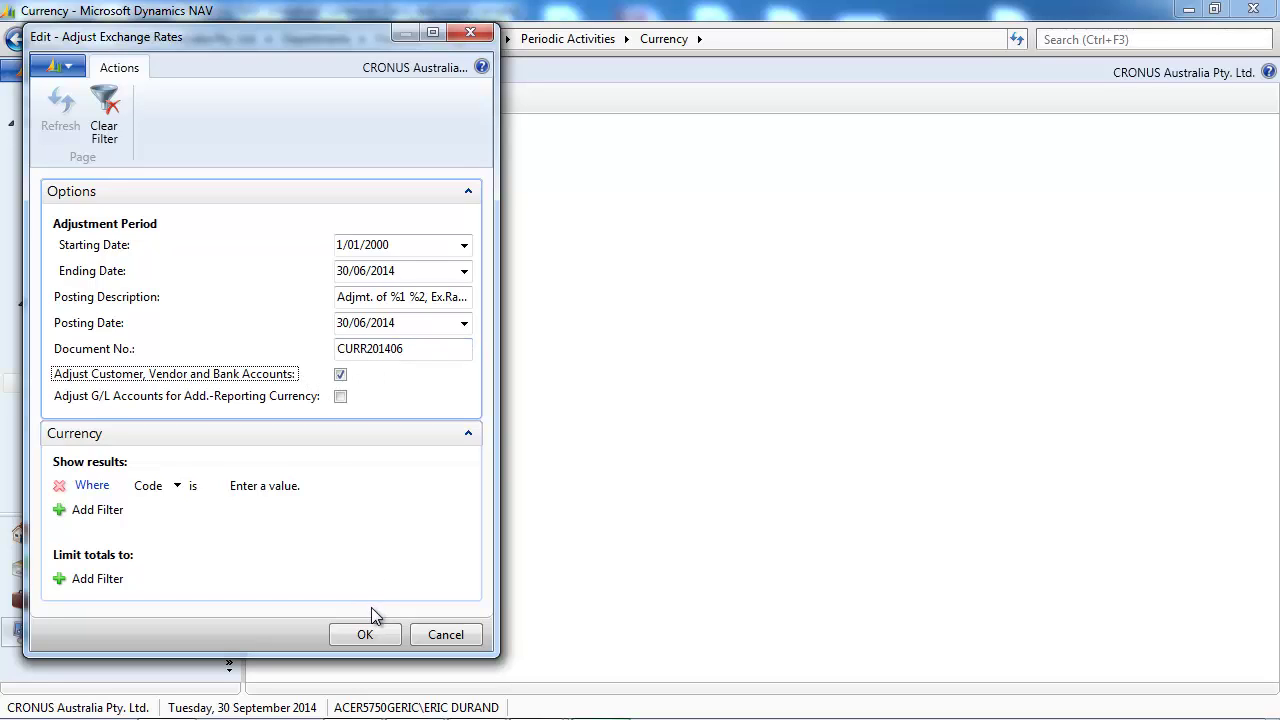
click(366, 636)
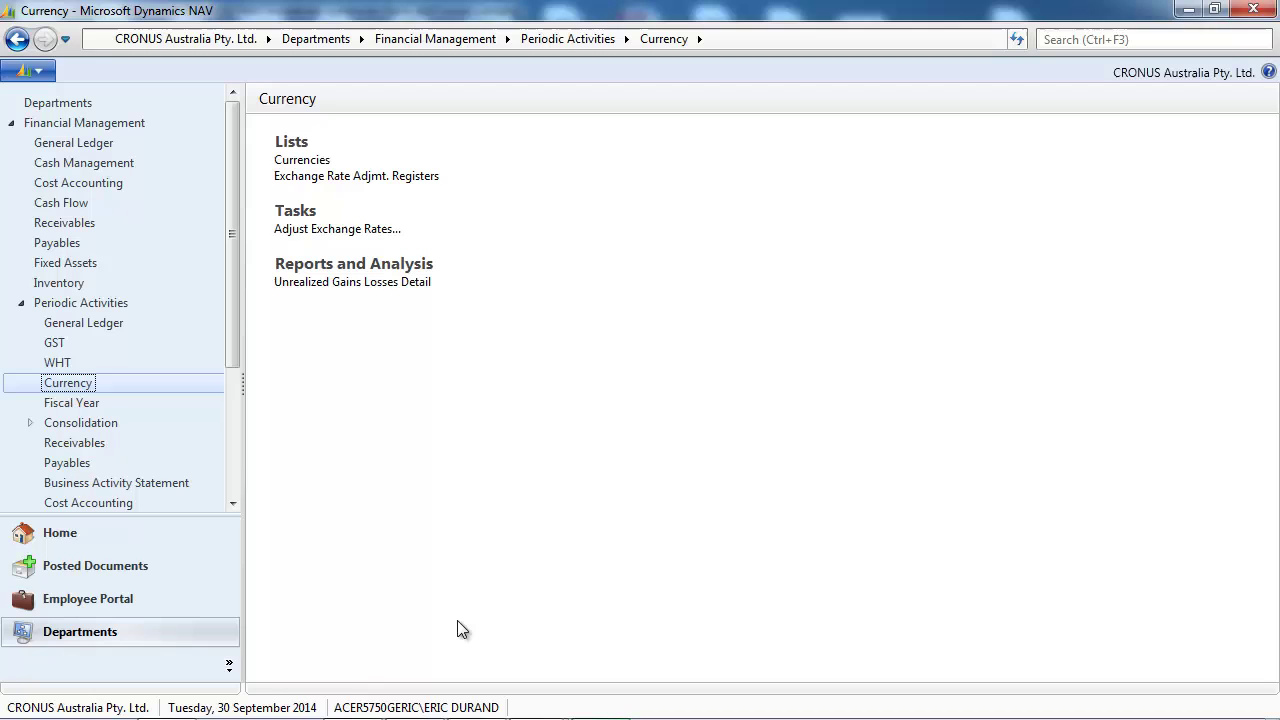
- Open Exchange Rate Adjmt. Registers and inspect the 30/06/2014 registers 47 to 61
click(396, 178)
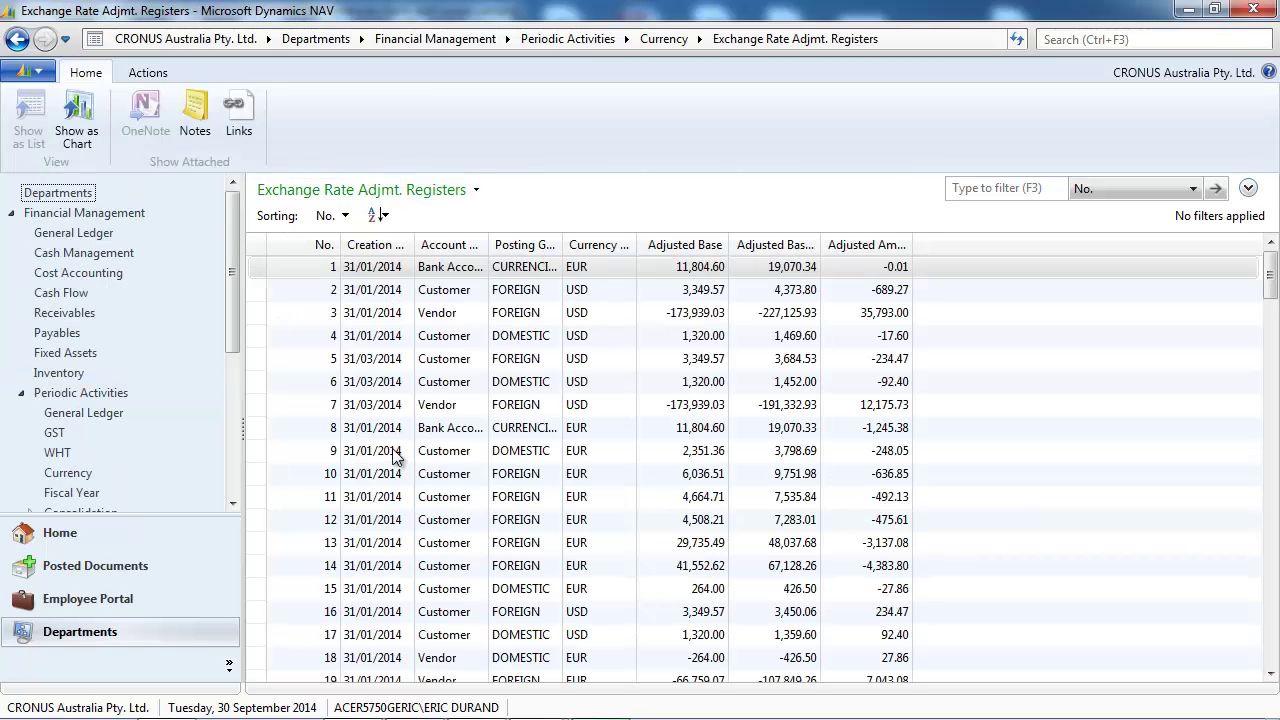
click(296, 473)
key(ctrl+End)
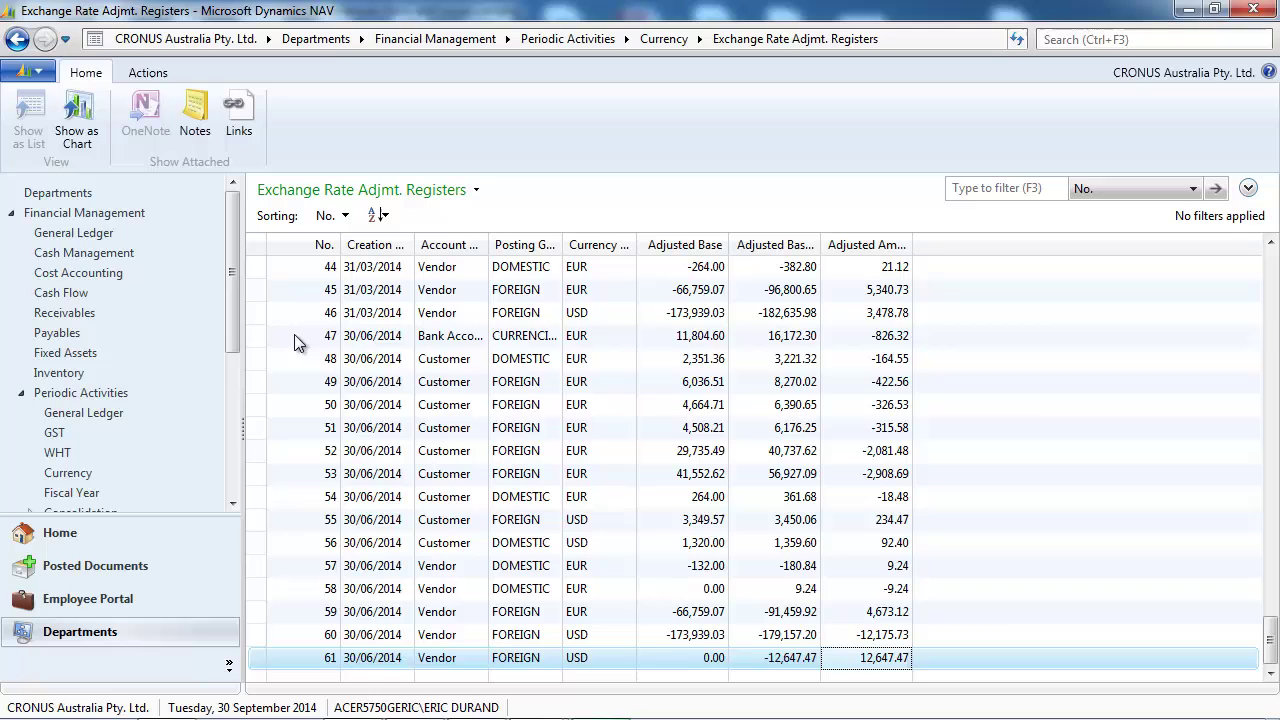
drag(294, 334, 316, 676)
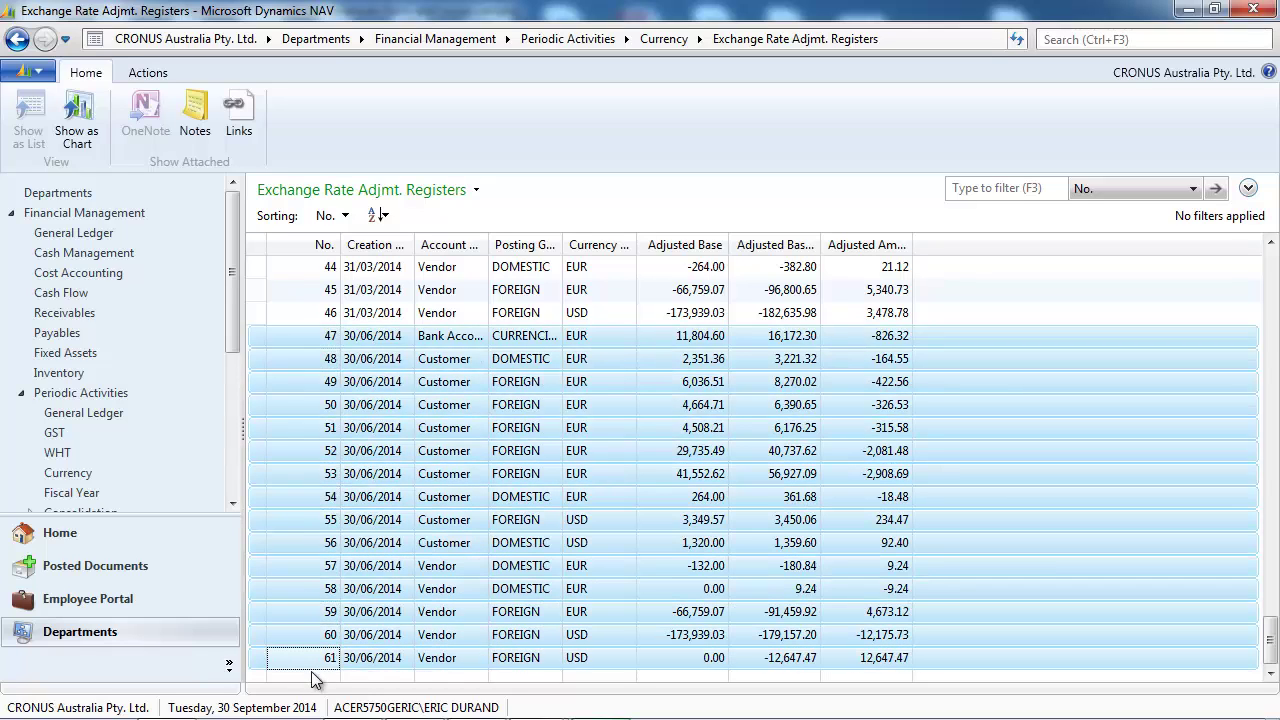
click(300, 658)
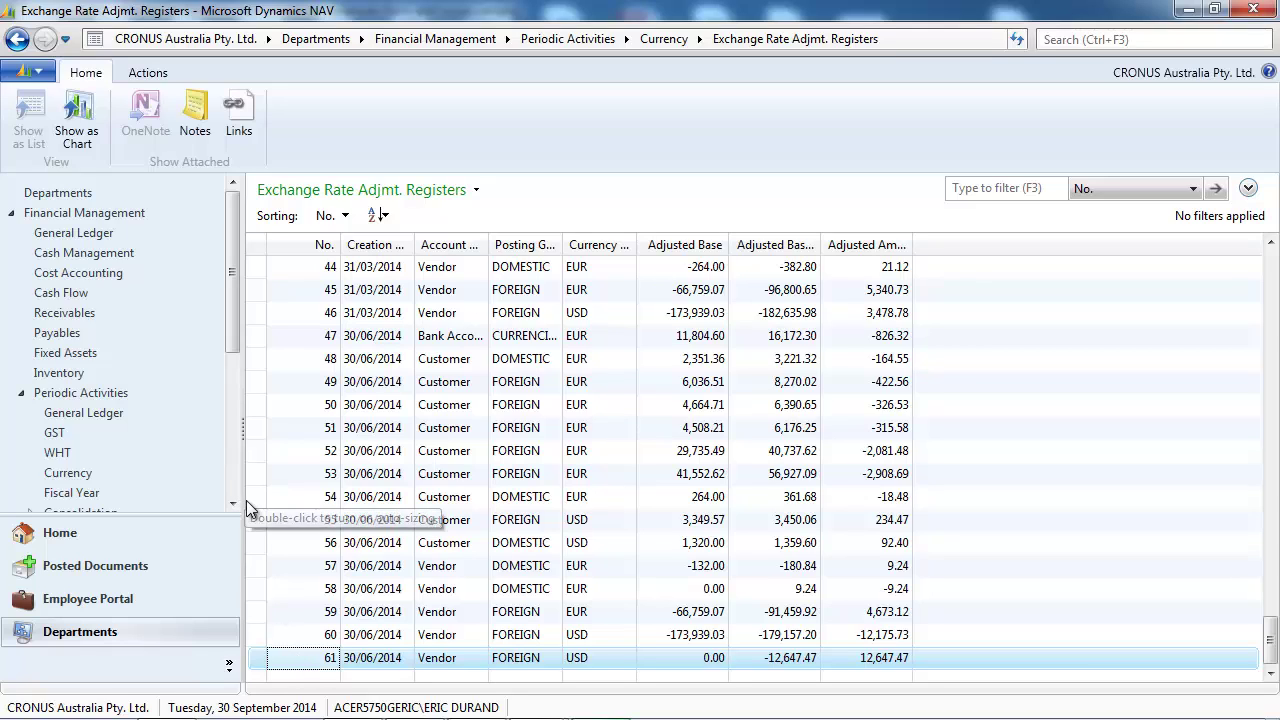
click(148, 72)
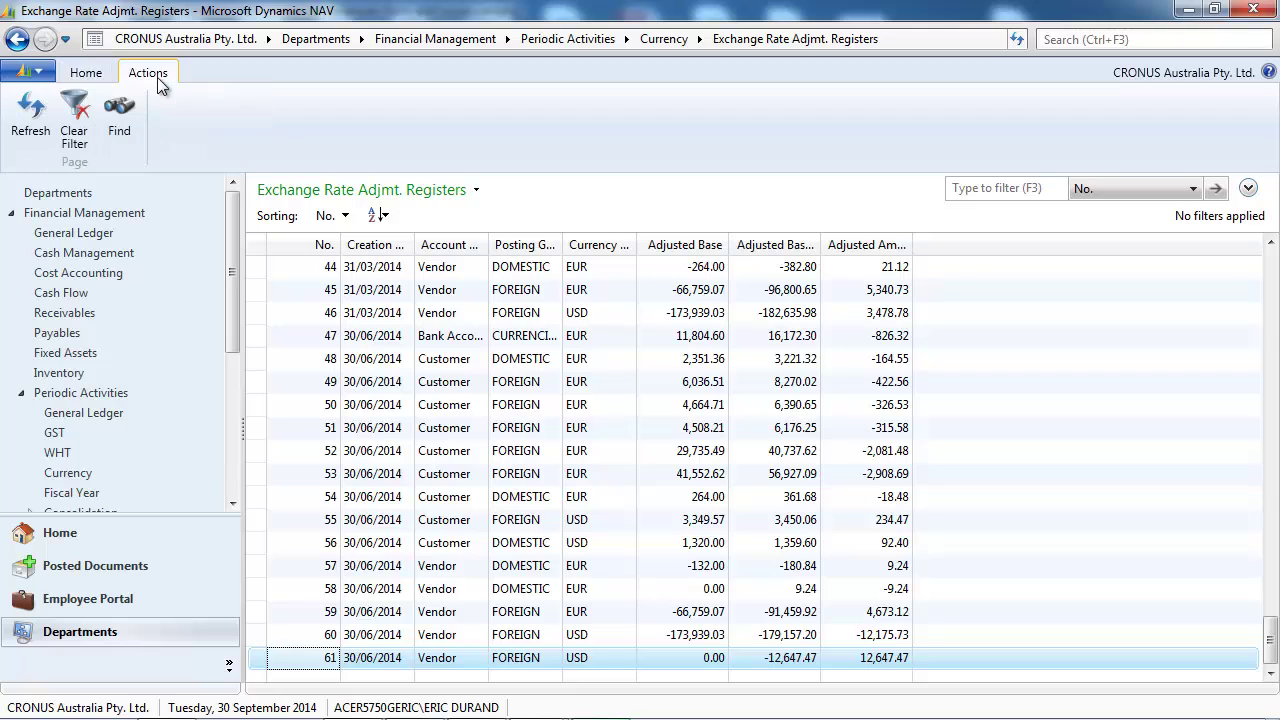
click(790, 659)
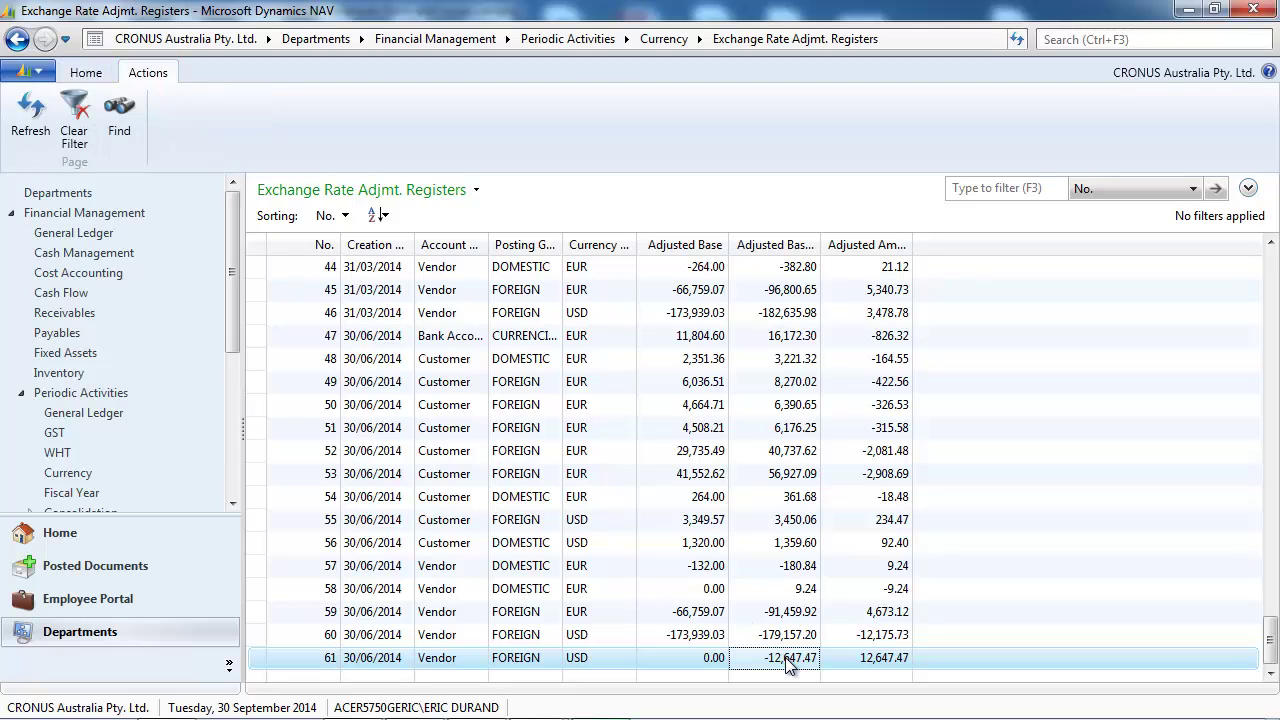
- Find and open the General Ledger Entries list by searching 'general ledger ent'
click(1112, 41)
text(g)
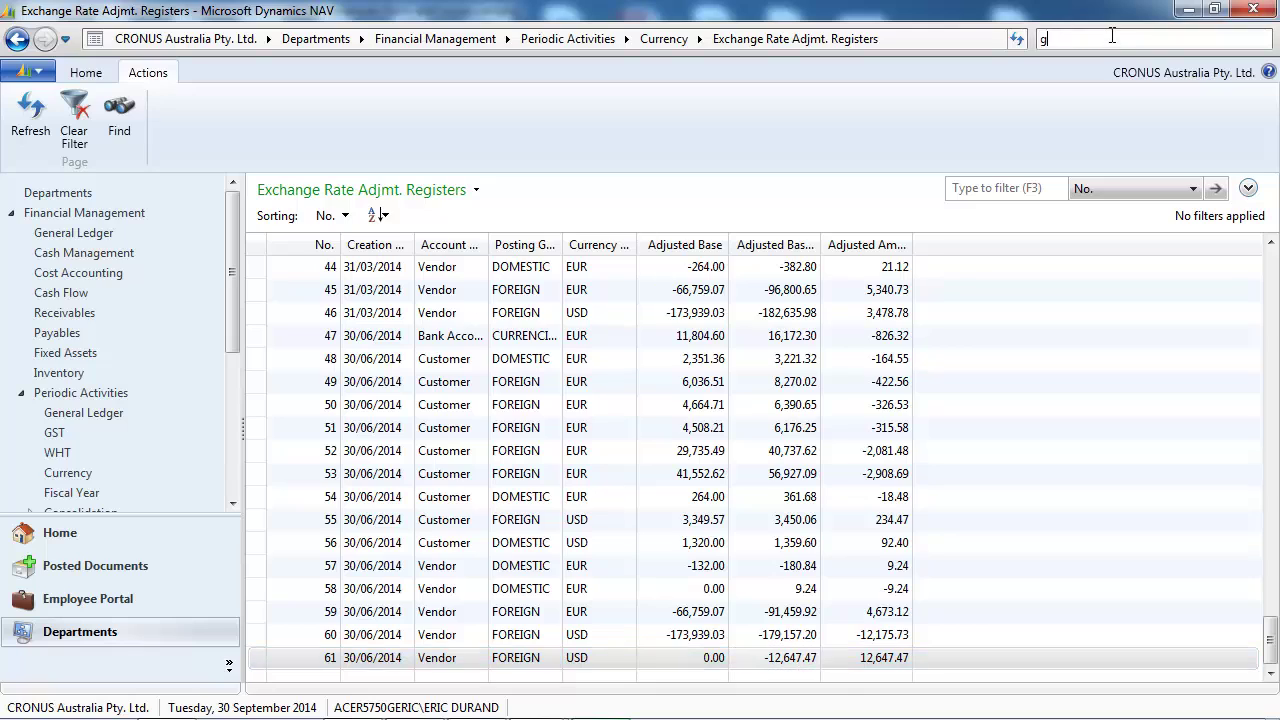
text(eneral ledger ent)
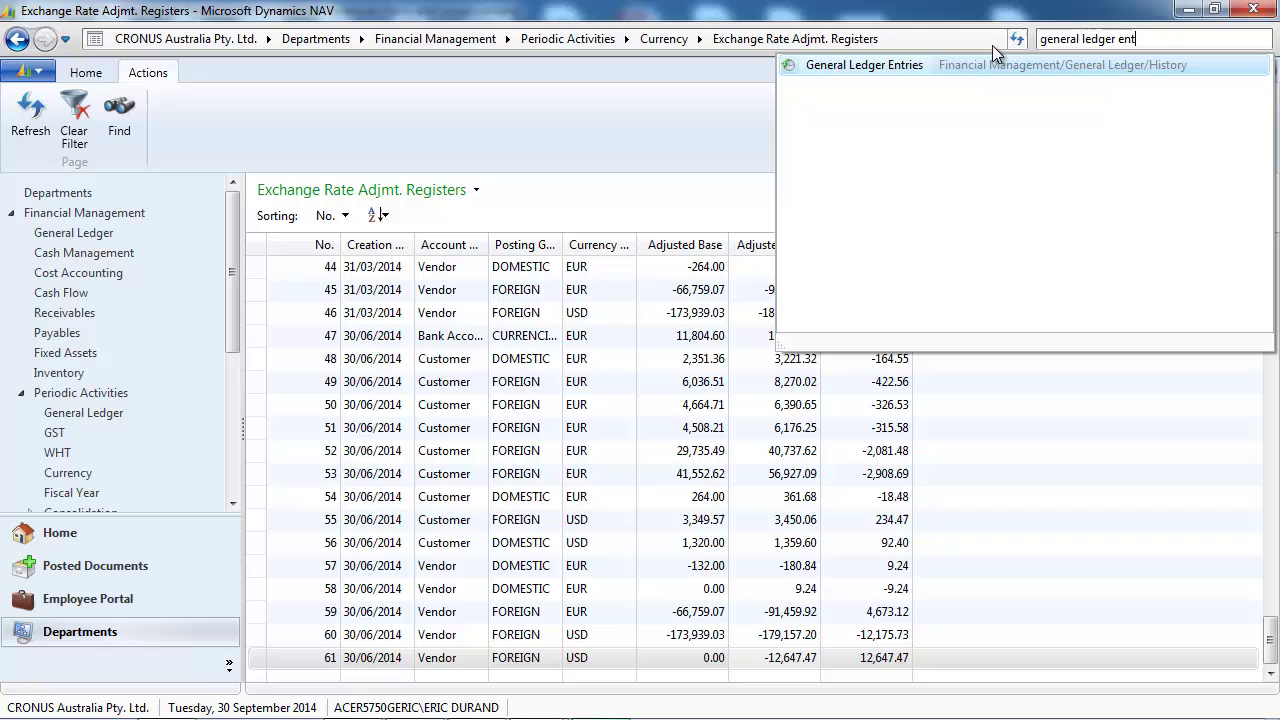
click(912, 68)
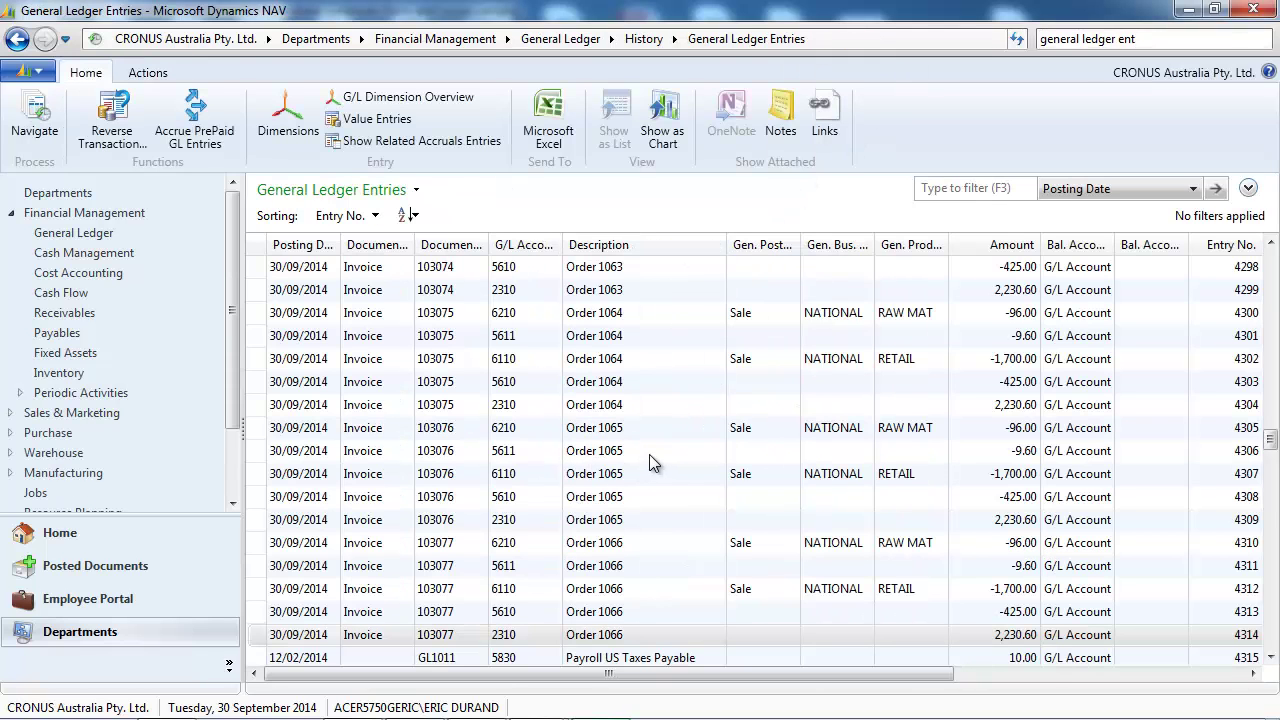
- Review the latest CURR201406 adjustment entries dated 30/06/2014, up to entry 4799
click(649, 454)
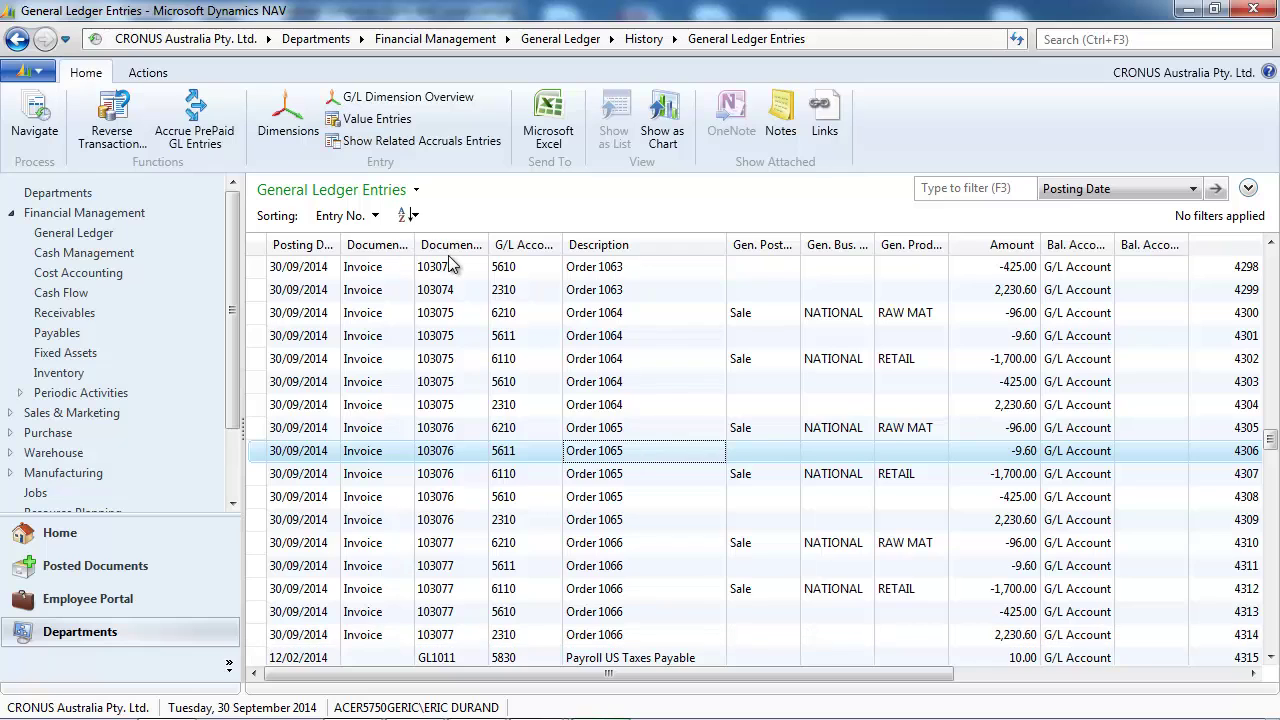
key(ctrl+End)
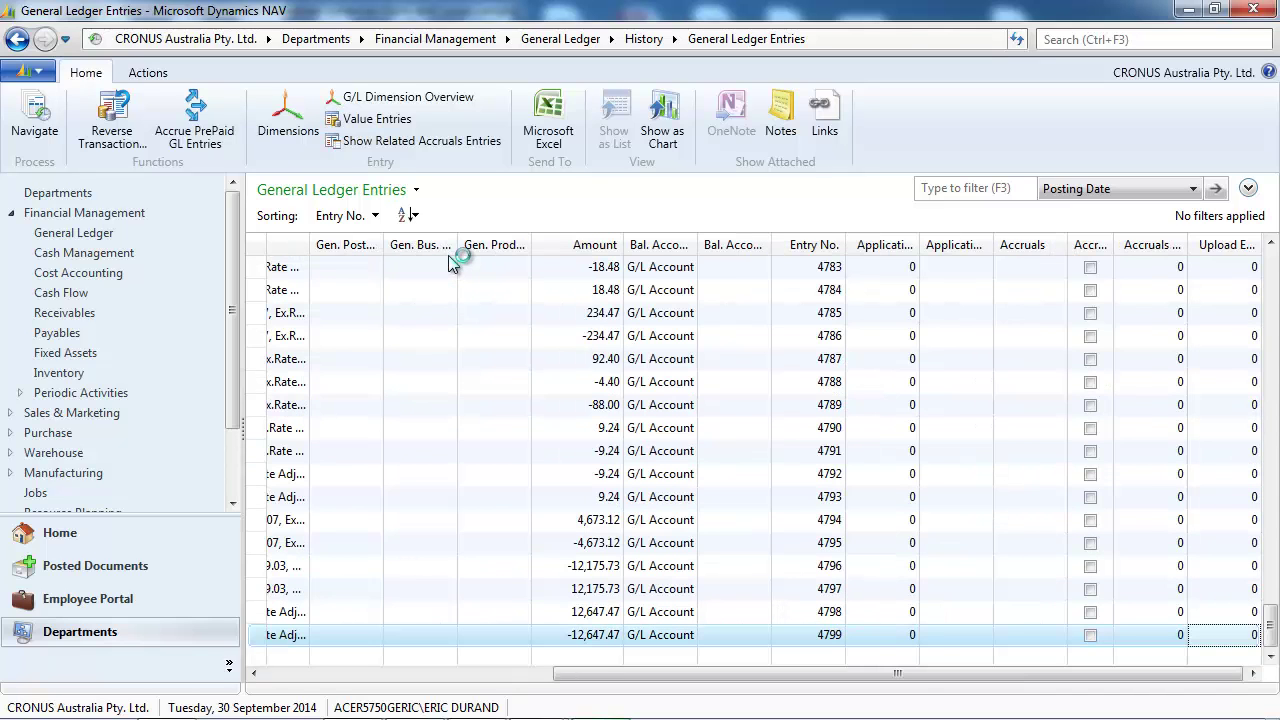
key(Home)
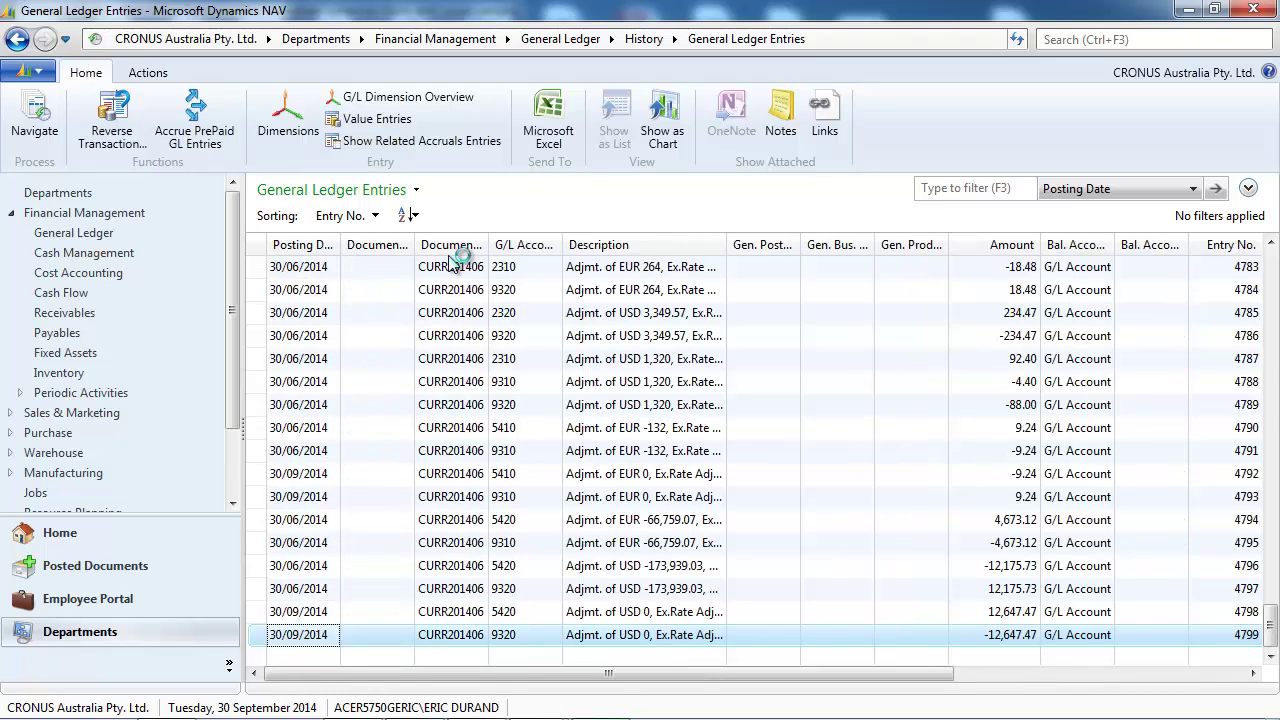
key(Up)
key(Up)
key(Up)
key(Up)
key(Up)
key(Up)
key(Up)
key(Up)
key(Up)
key(Up)
key(Up)
key(Up)
key(Up)
key(Up)
key(Up)
key(Up)
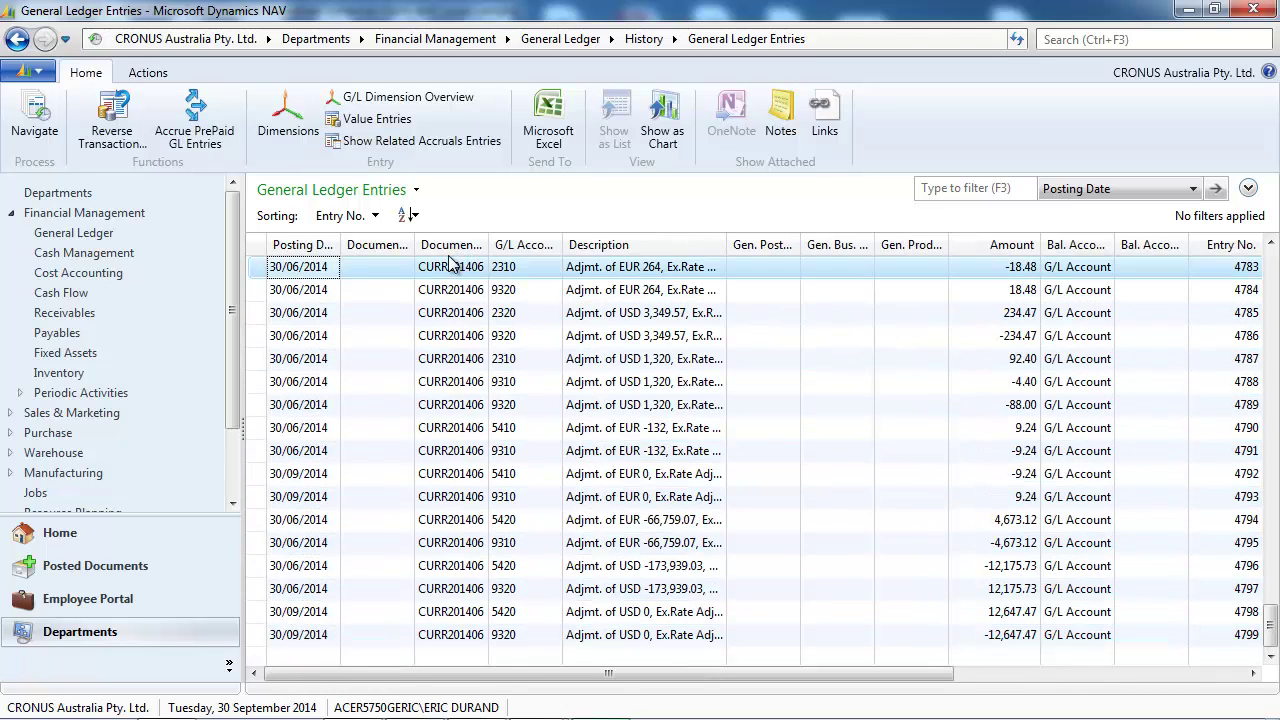
key(Up)
key(Up)
key(Up)
key(Up)
key(Up)
key(Up)
key(Up)
key(Up)
key(Up)
key(Up)
key(Up)
key(Up)
key(Up)
key(Up)
key(Up)
key(Up)
key(Up)
key(Up)
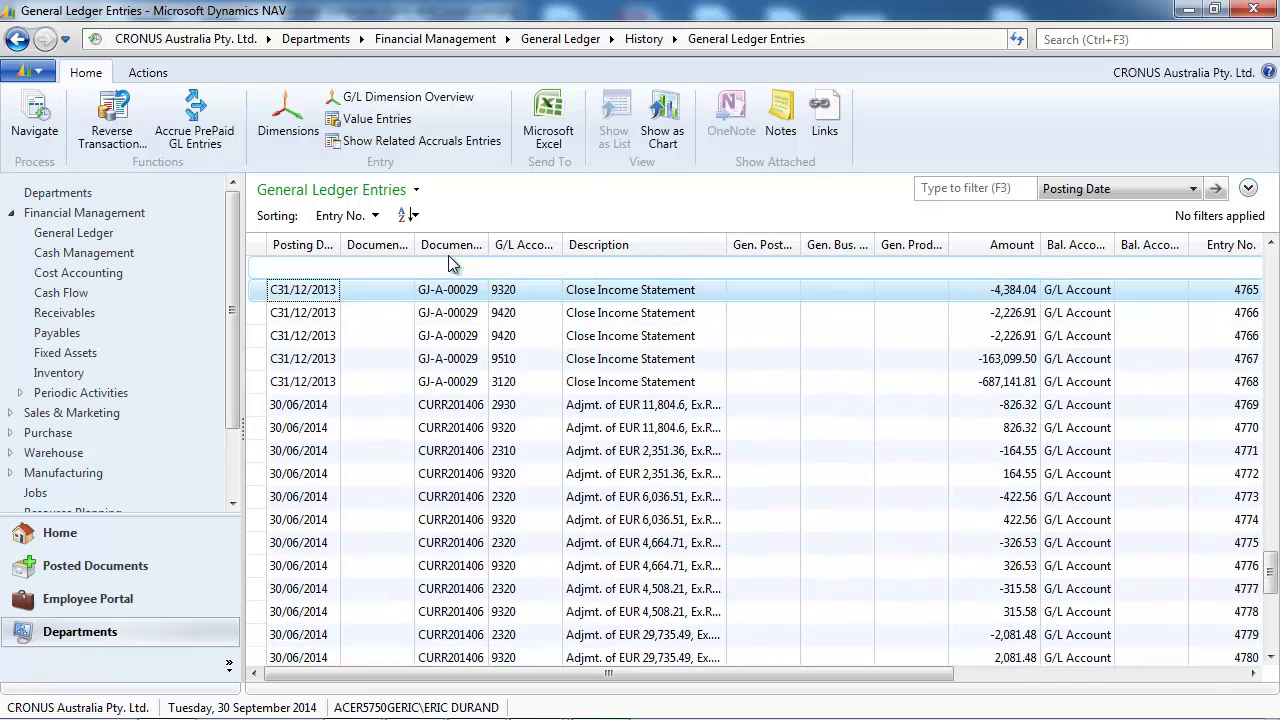
key(Up)
key(Up)
key(Up)
key(Up)
key(Up)
key(Up)
key(Down)
key(Down)
key(Down)
key(Down)
key(Down)
key(Down)
key(Down)
key(Down)
key(Down)
key(Down)
key(Down)
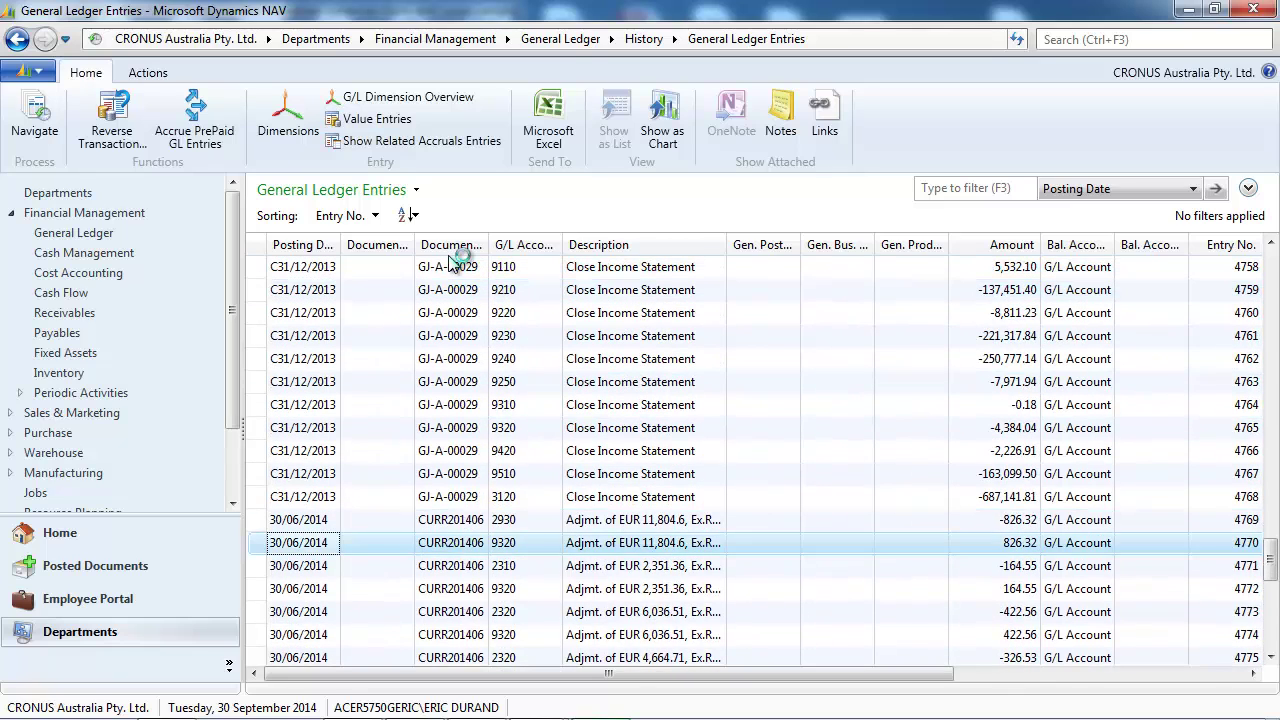
key(Down)
key(Down)
key(Down)
key(Down)
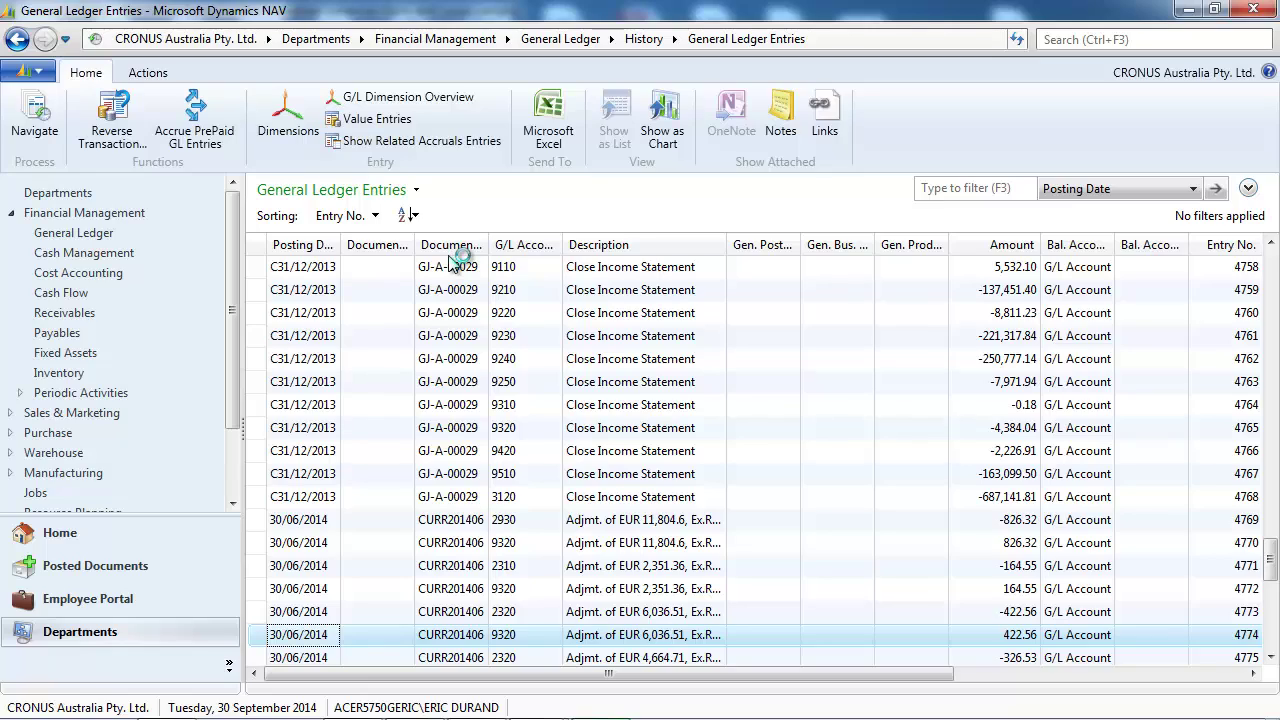
- Preview the Unrealized Gains Losses Detail report with end date 30/06/2014
key(ctrl+F3)
text(unre)
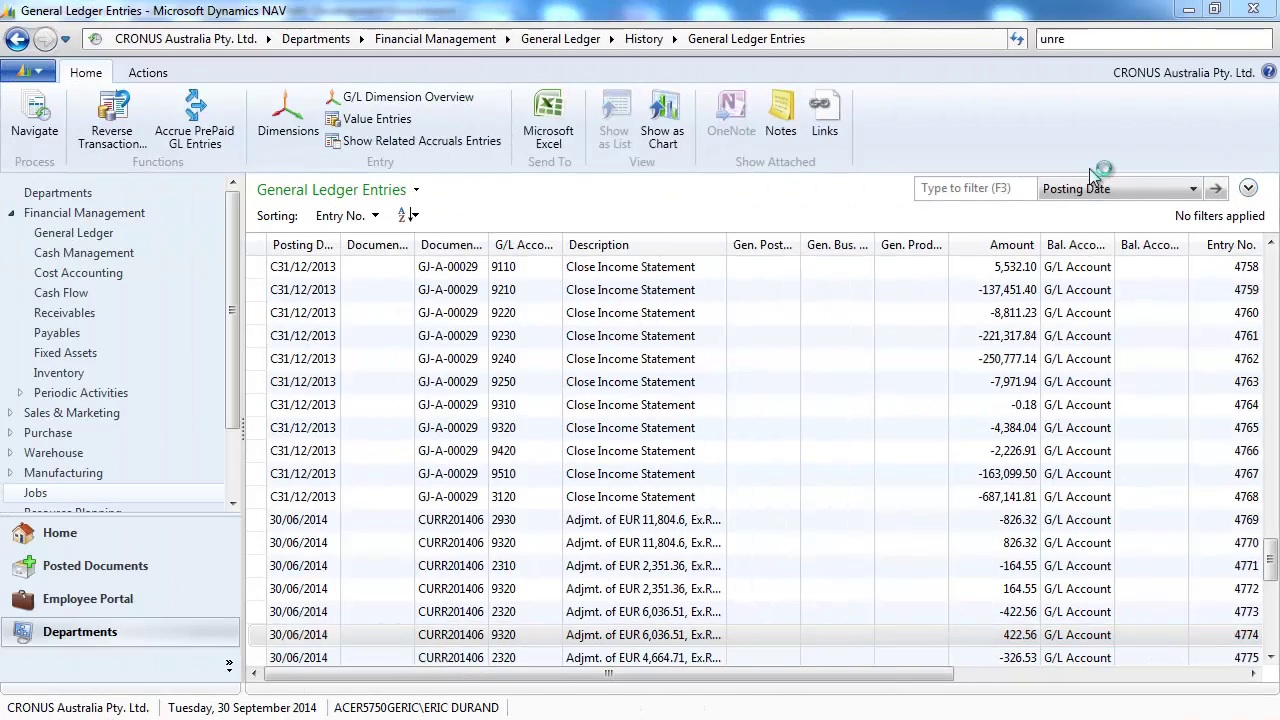
text(a)
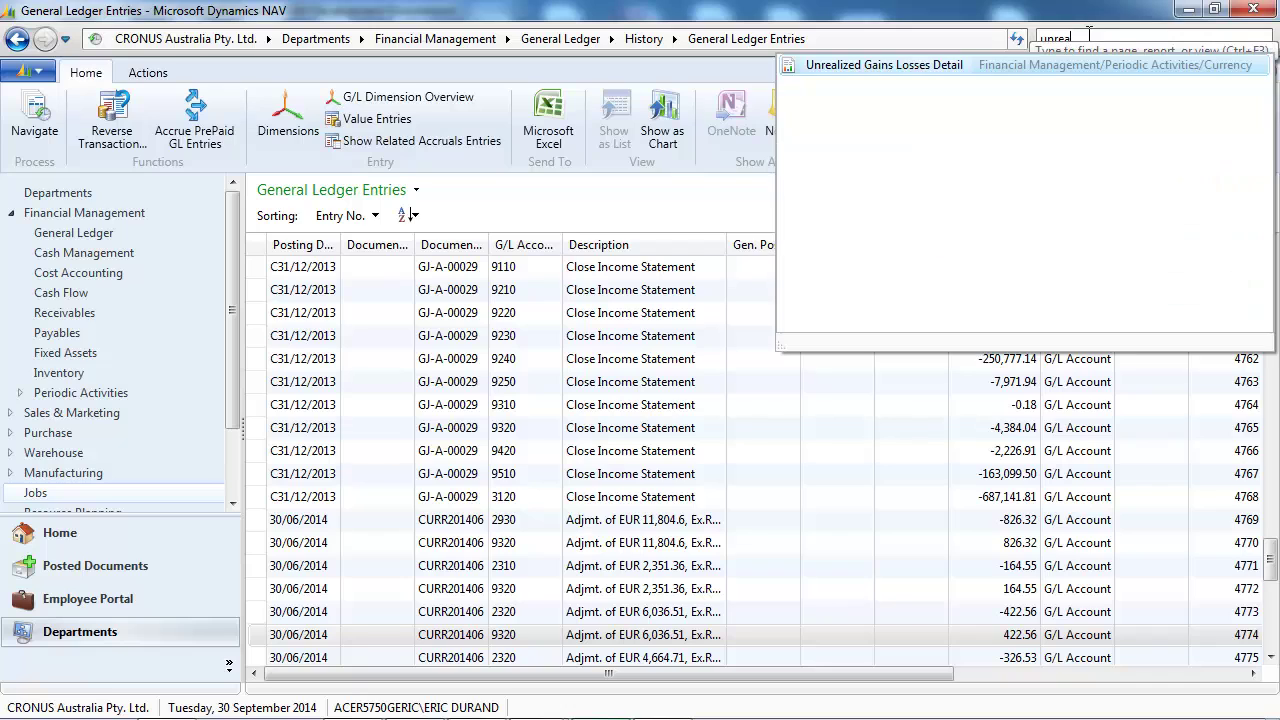
click(945, 66)
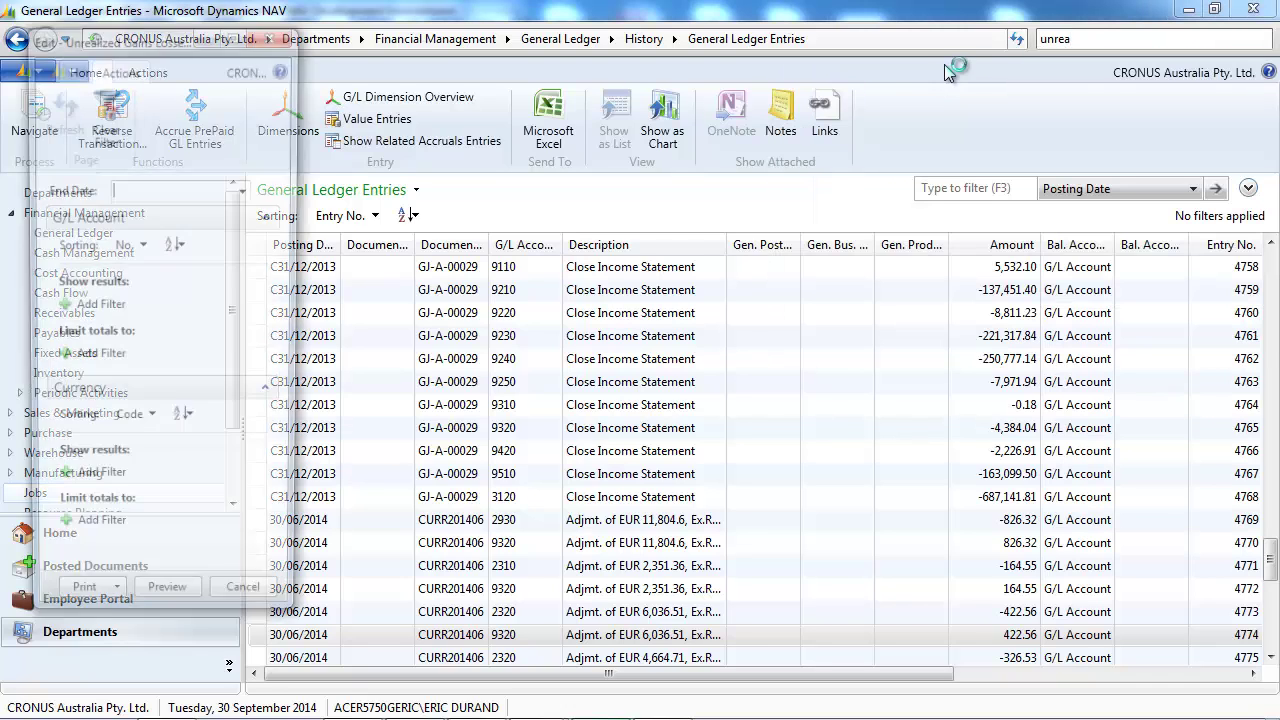
text(3006)
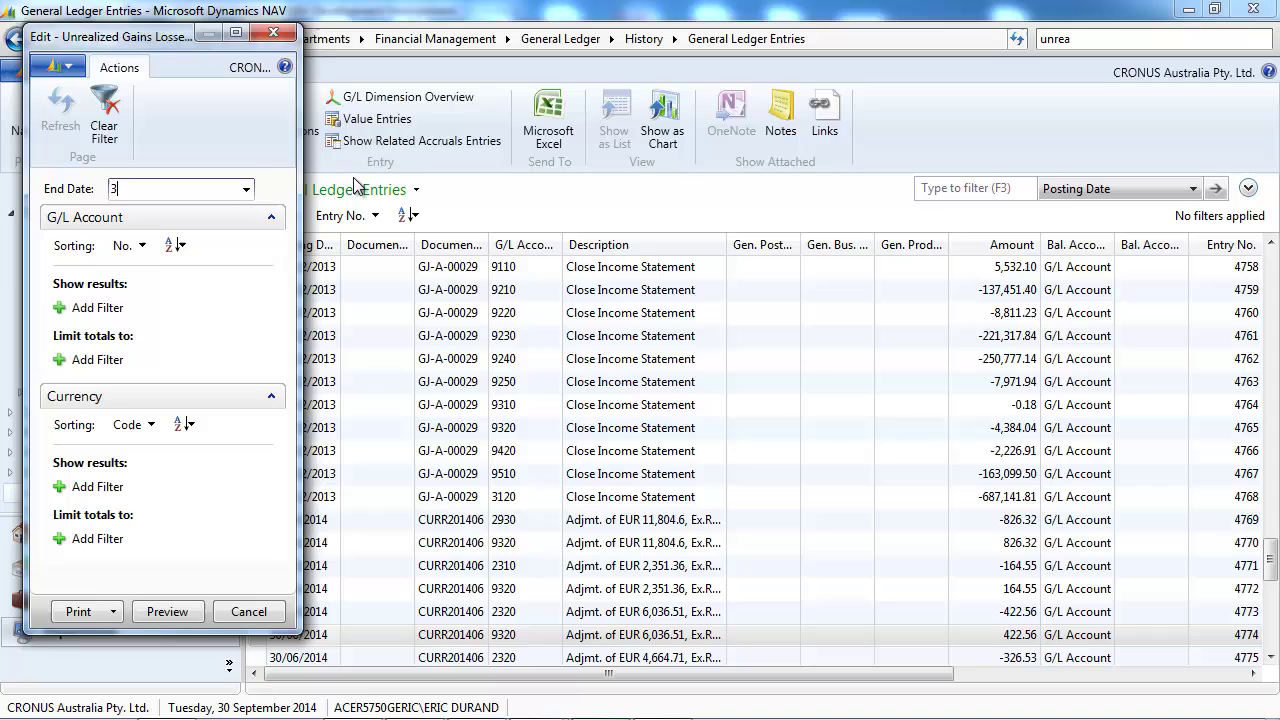
key(Return)
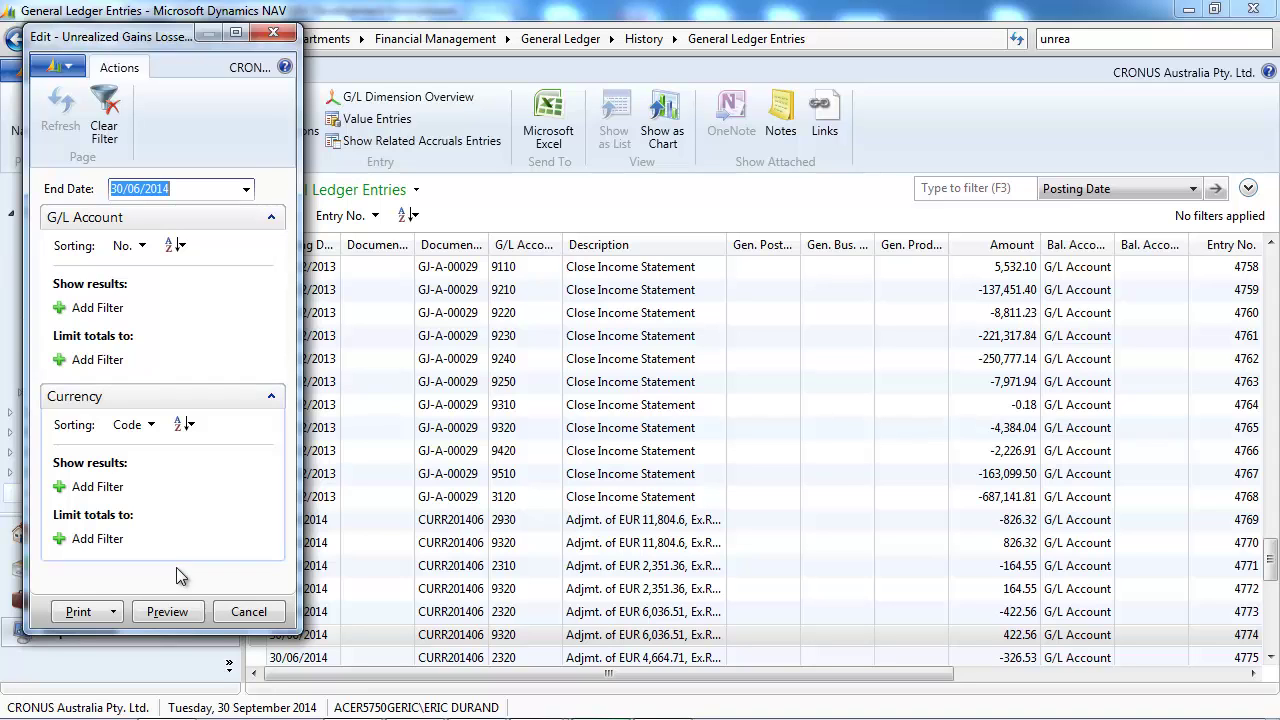
click(178, 610)
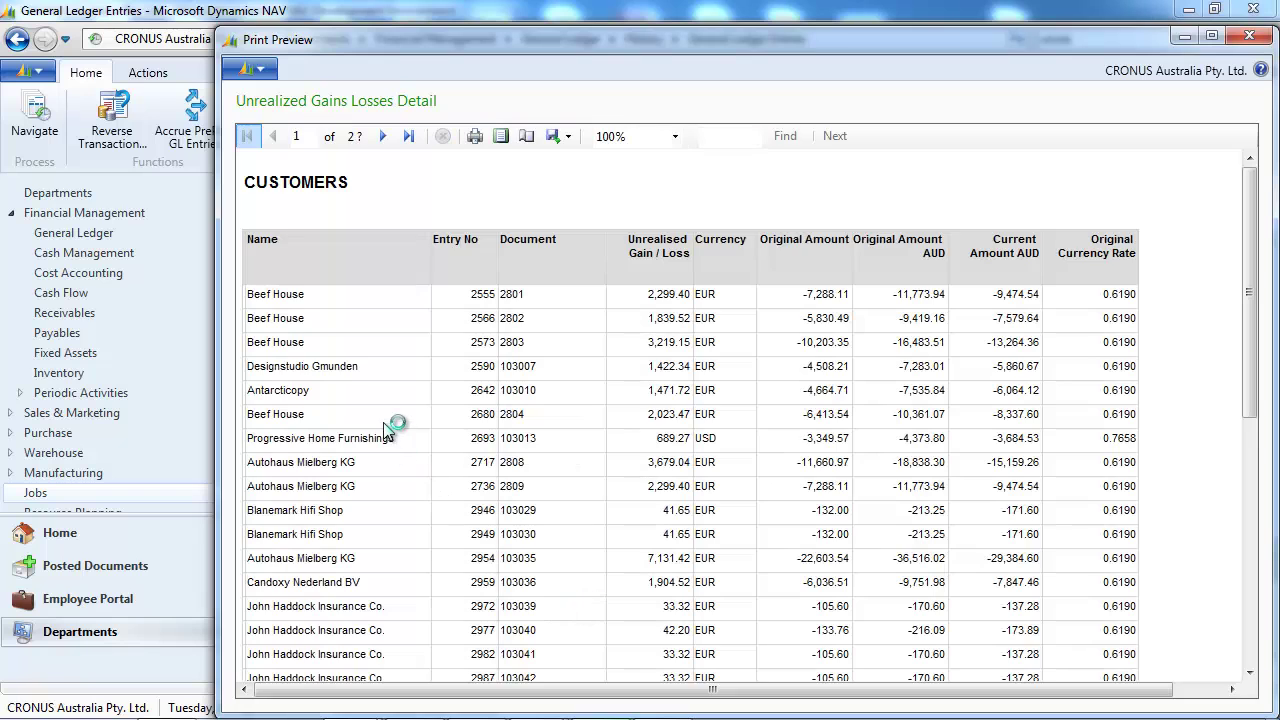
- Go to page 2 of the preview to see the bank section and -24,350.68 total
click(384, 136)
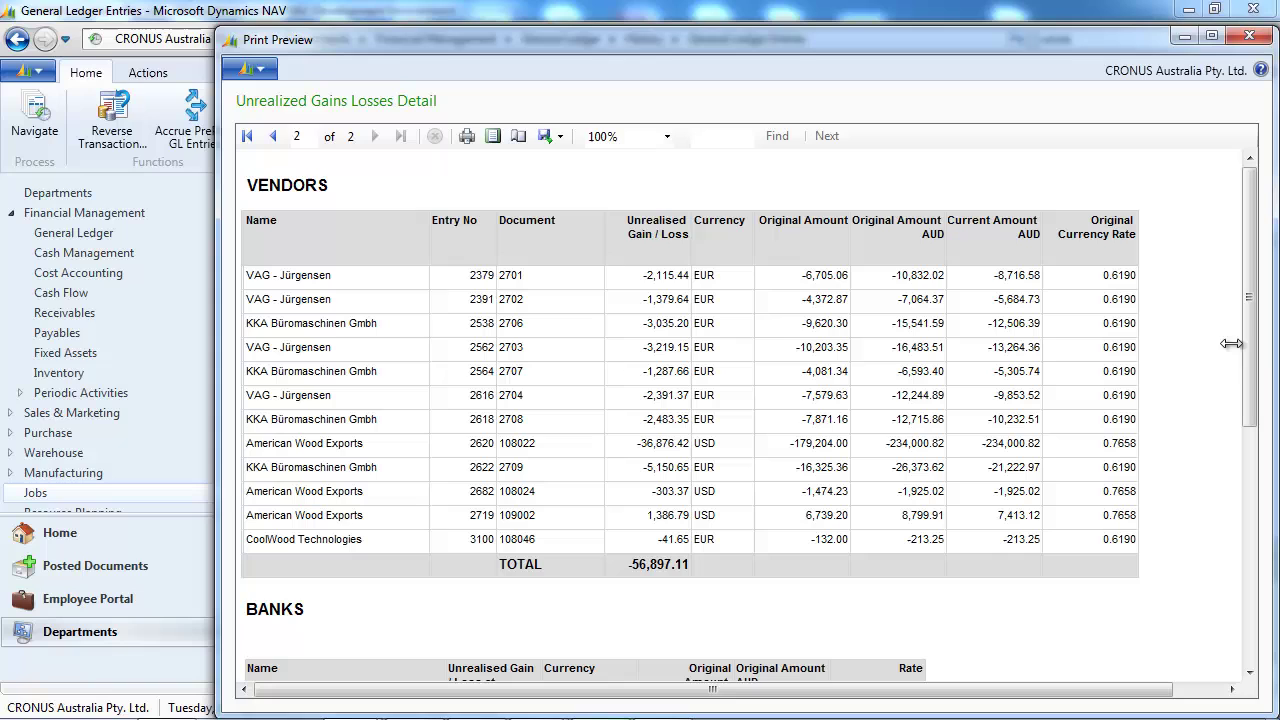
drag(1247, 406, 1243, 458)
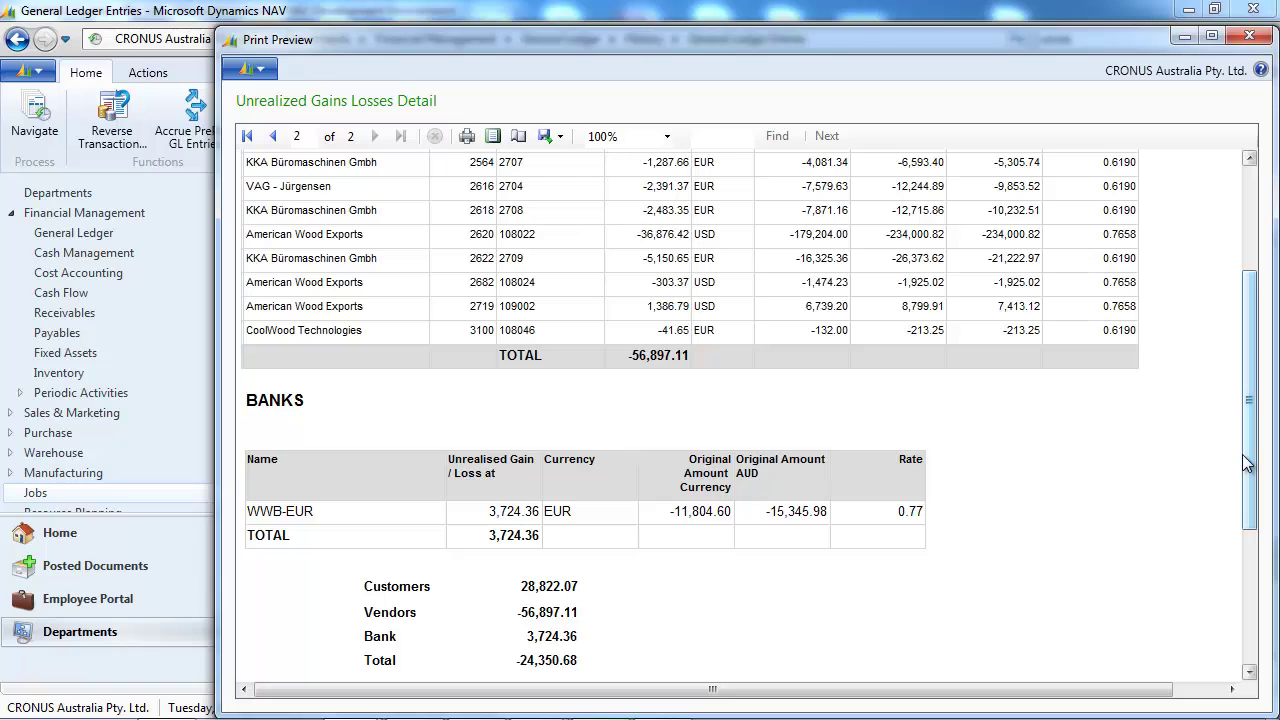